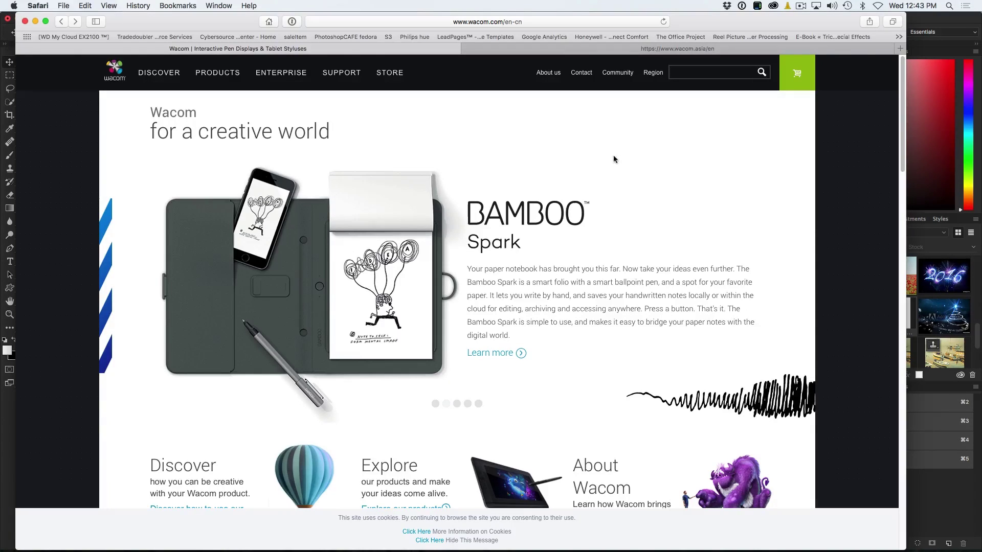
Step: Scroll the Wacom China home page down to the footer support links
{"action": "scroll", "coordinate": [581, 170], "scroll_direction": "down", "scroll_amount": 15}
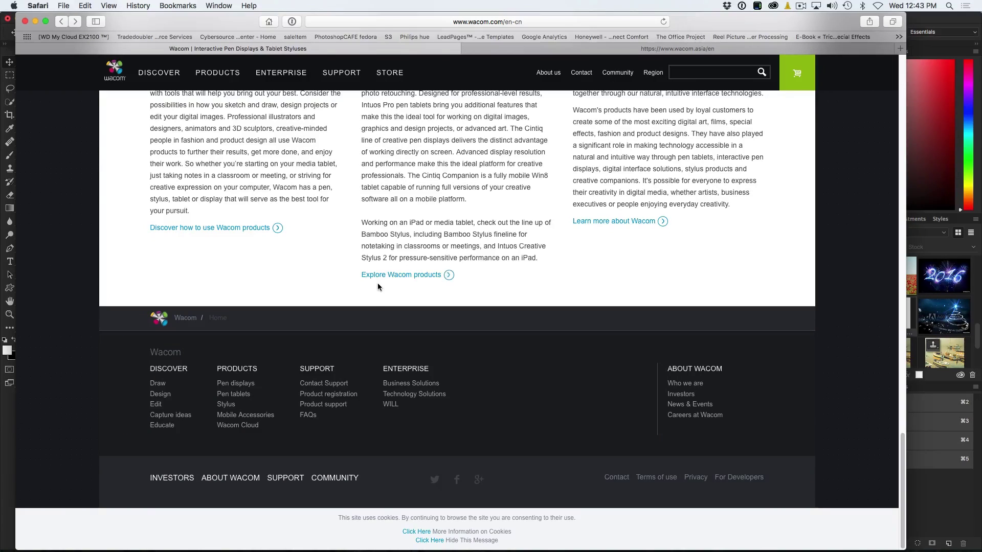
Step: Go to the Cintiq support page that lists the Windows and MacOSX drivers
{"action": "left_click", "coordinate": [322, 405]}
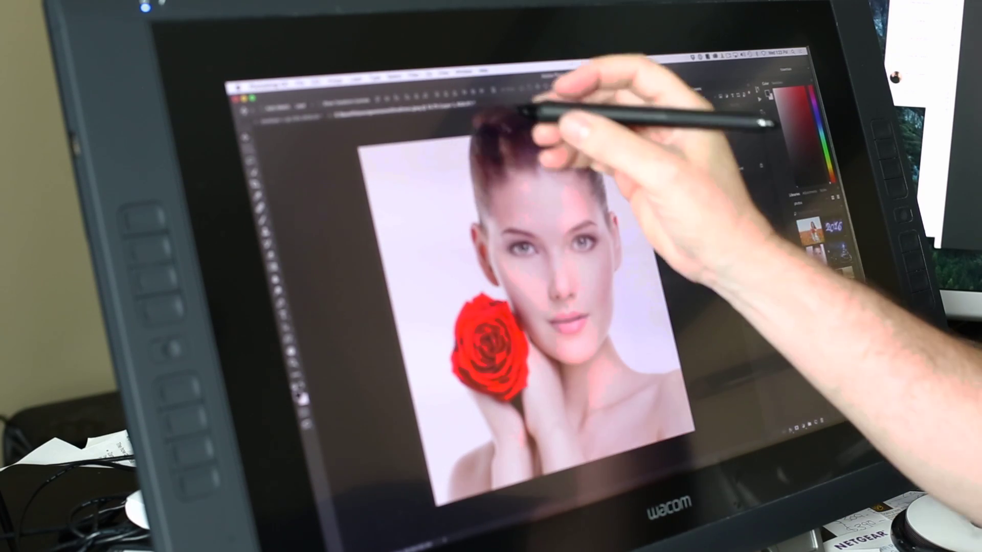
{"action": "left_click", "coordinate": [466, 71]}
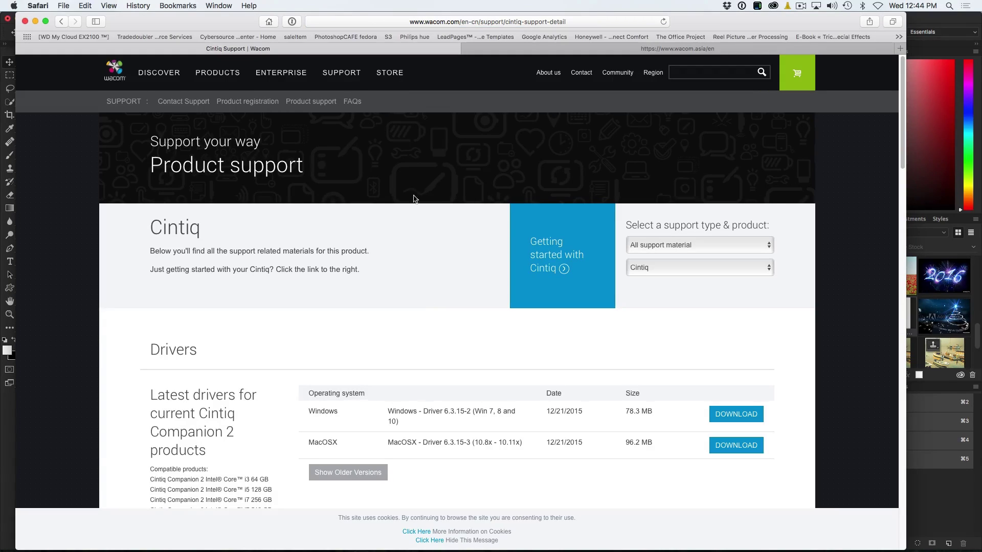
{"action": "scroll", "coordinate": [415, 201], "scroll_direction": "down", "scroll_amount": 3}
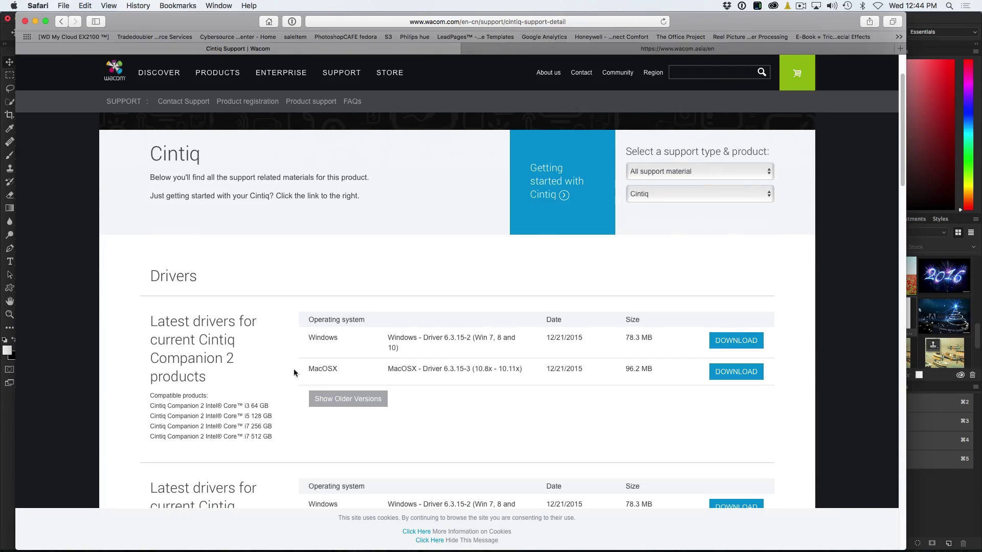
{"action": "scroll", "coordinate": [385, 272], "scroll_direction": "down", "scroll_amount": 1}
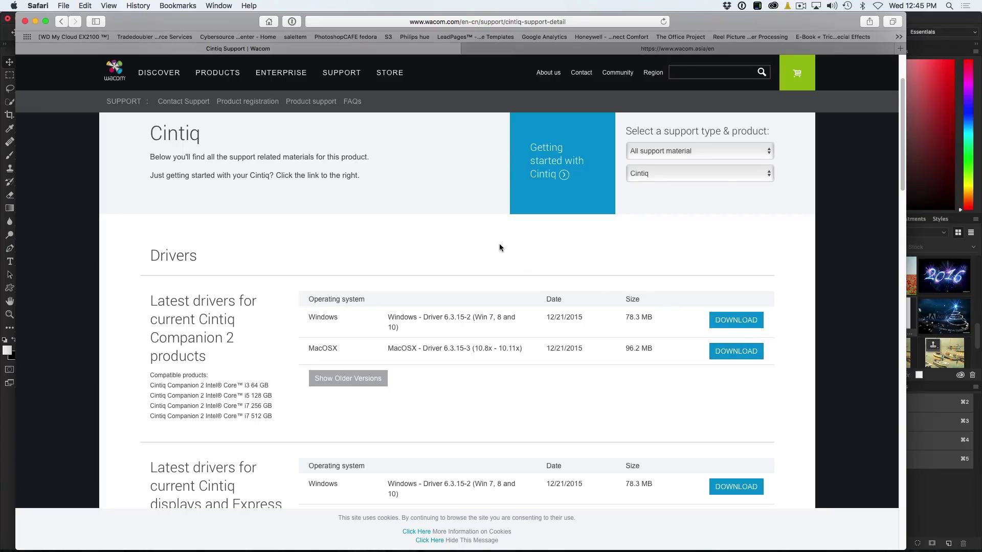
{"action": "left_click", "coordinate": [24, 21]}
Step: Open the Wacom Tablet pane in System Preferences and test the Grip Pen's pressure reading
{"action": "left_click", "coordinate": [48, 539]}
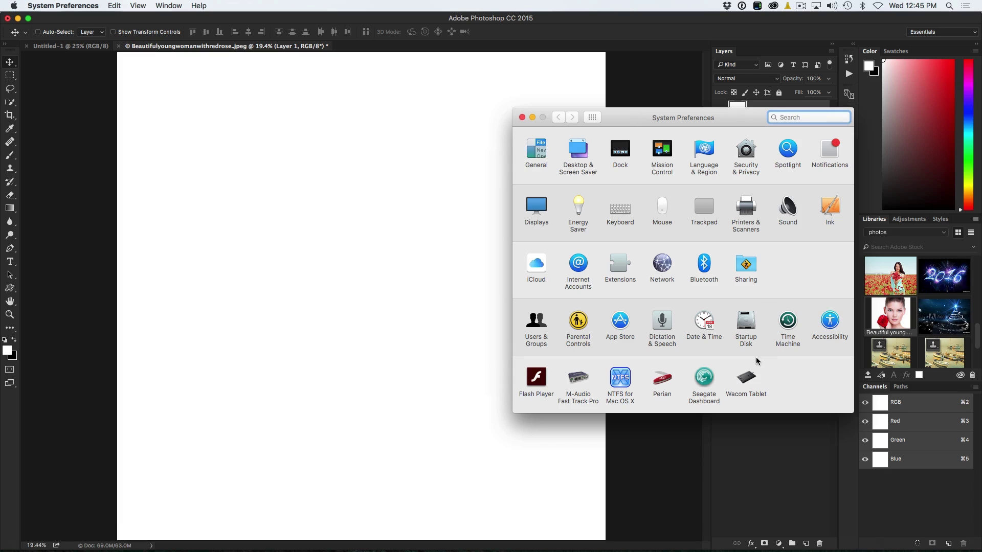
{"action": "left_click", "coordinate": [746, 380]}
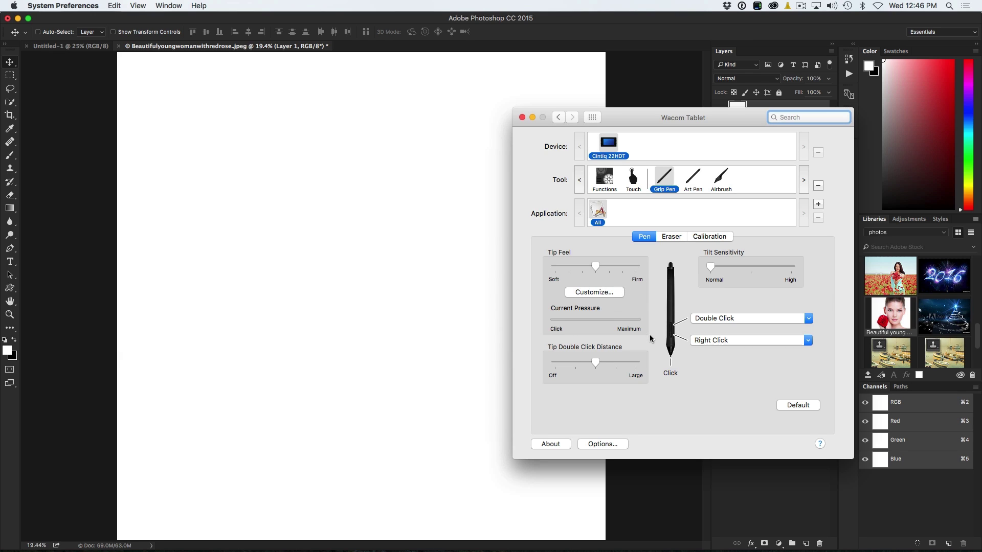
{"action": "left_click", "coordinate": [711, 385]}
Step: Test pen pressure with Tip Feel moved firmer, then to the softest setting
{"action": "mouse_move", "coordinate": [720, 385]}
{"action": "left_mouse_down"}
{"action": "mouse_move", "coordinate": [728, 390]}
{"action": "mouse_move", "coordinate": [705, 400]}
{"action": "left_mouse_up"}
{"action": "left_click_drag", "start_coordinate": [595, 266], "coordinate": [637, 266]}
{"action": "left_click", "coordinate": [705, 392]}
{"action": "left_click_drag", "start_coordinate": [637, 265], "coordinate": [555, 266]}
{"action": "left_click", "coordinate": [719, 402]}
Step: Tap-test the soft tip, return Tip Feel to the middle, and open the custom pressure profile
{"action": "left_click", "coordinate": [720, 400]}
{"action": "left_click", "coordinate": [720, 401]}
{"action": "left_click", "coordinate": [720, 394]}
{"action": "left_click_drag", "start_coordinate": [556, 266], "coordinate": [596, 266]}
{"action": "left_click", "coordinate": [594, 290]}
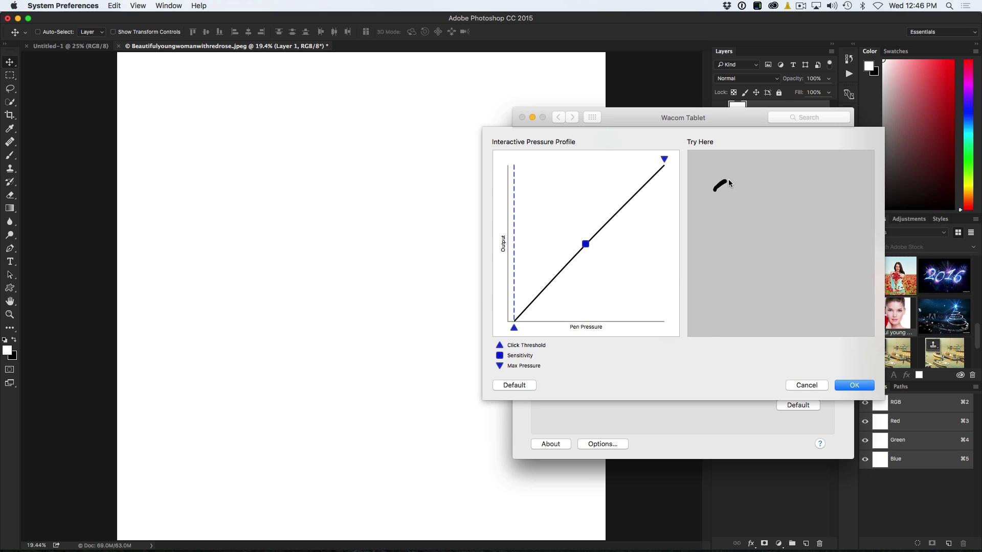
Step: Draw Try Here test strokes, bow the curve down via Sensitivity, and reset the click threshold to zero
{"action": "left_click_drag", "start_coordinate": [730, 183], "coordinate": [725, 202]}
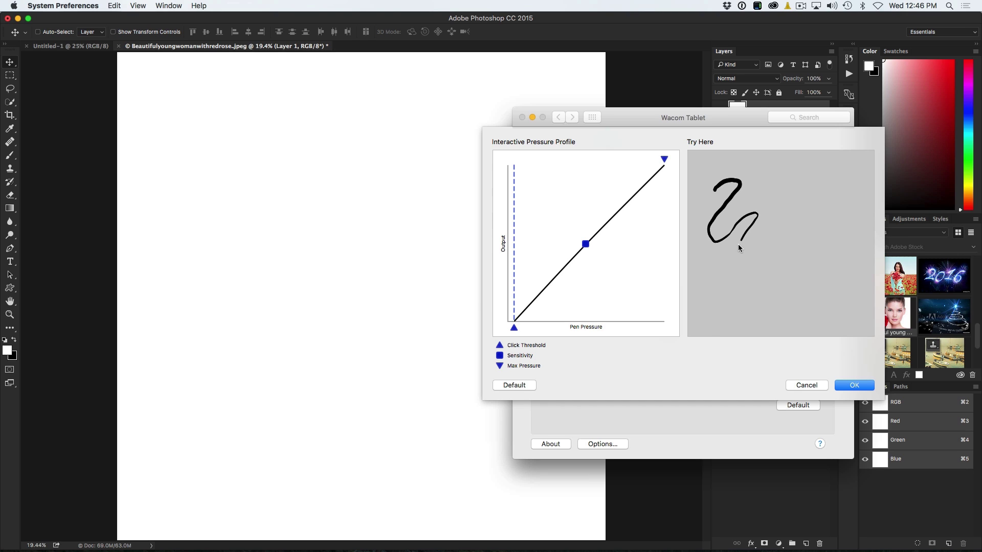
{"action": "mouse_move", "coordinate": [739, 248]}
{"action": "left_mouse_down"}
{"action": "mouse_move", "coordinate": [776, 248]}
{"action": "mouse_move", "coordinate": [772, 272]}
{"action": "mouse_move", "coordinate": [822, 272]}
{"action": "mouse_move", "coordinate": [831, 300]}
{"action": "mouse_move", "coordinate": [850, 293]}
{"action": "mouse_move", "coordinate": [853, 245]}
{"action": "left_mouse_up"}
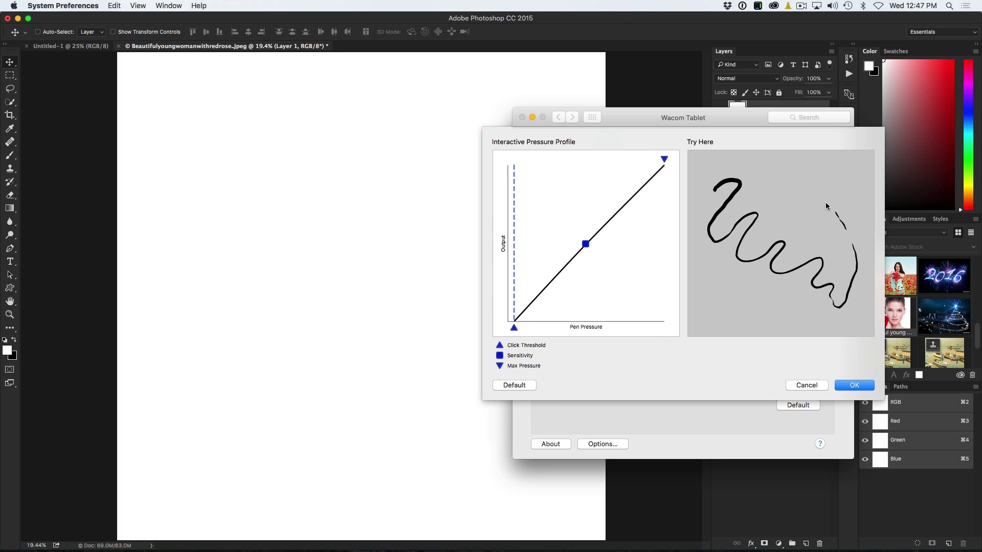
{"action": "mouse_move", "coordinate": [807, 198]}
{"action": "left_mouse_down"}
{"action": "mouse_move", "coordinate": [788, 172]}
{"action": "mouse_move", "coordinate": [812, 164]}
{"action": "mouse_move", "coordinate": [834, 172]}
{"action": "mouse_move", "coordinate": [811, 219]}
{"action": "mouse_move", "coordinate": [830, 237]}
{"action": "mouse_move", "coordinate": [818, 279]}
{"action": "mouse_move", "coordinate": [798, 304]}
{"action": "mouse_move", "coordinate": [764, 303]}
{"action": "mouse_move", "coordinate": [769, 271]}
{"action": "mouse_move", "coordinate": [806, 231]}
{"action": "mouse_move", "coordinate": [771, 236]}
{"action": "mouse_move", "coordinate": [764, 287]}
{"action": "left_mouse_up"}
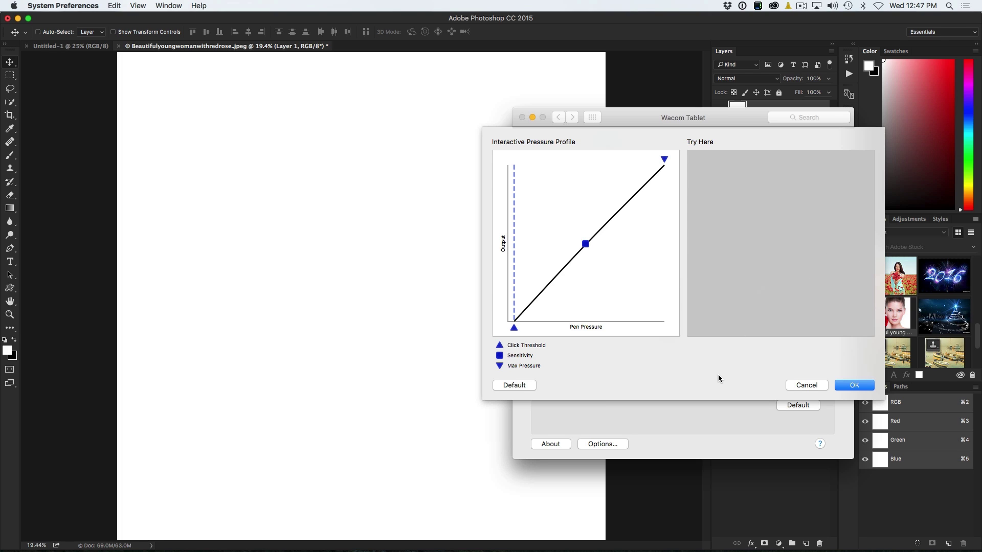
{"action": "left_click_drag", "start_coordinate": [514, 323], "coordinate": [540, 319]}
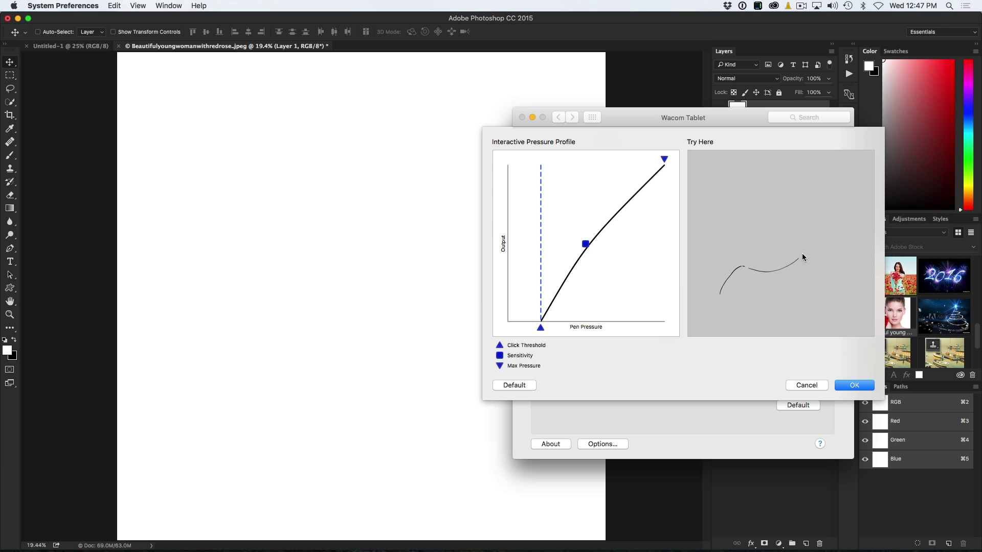
{"action": "mouse_move", "coordinate": [802, 254]}
{"action": "left_mouse_down"}
{"action": "mouse_move", "coordinate": [806, 206]}
{"action": "mouse_move", "coordinate": [762, 225]}
{"action": "mouse_move", "coordinate": [816, 241]}
{"action": "mouse_move", "coordinate": [795, 295]}
{"action": "mouse_move", "coordinate": [856, 271]}
{"action": "mouse_move", "coordinate": [824, 198]}
{"action": "mouse_move", "coordinate": [734, 214]}
{"action": "mouse_move", "coordinate": [733, 298]}
{"action": "left_mouse_up"}
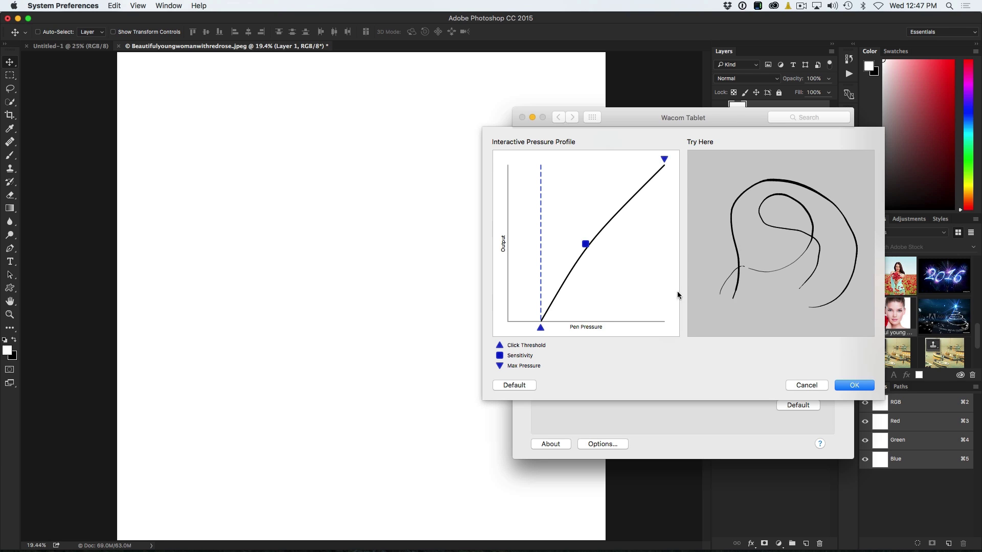
{"action": "left_click_drag", "start_coordinate": [586, 244], "coordinate": [579, 304]}
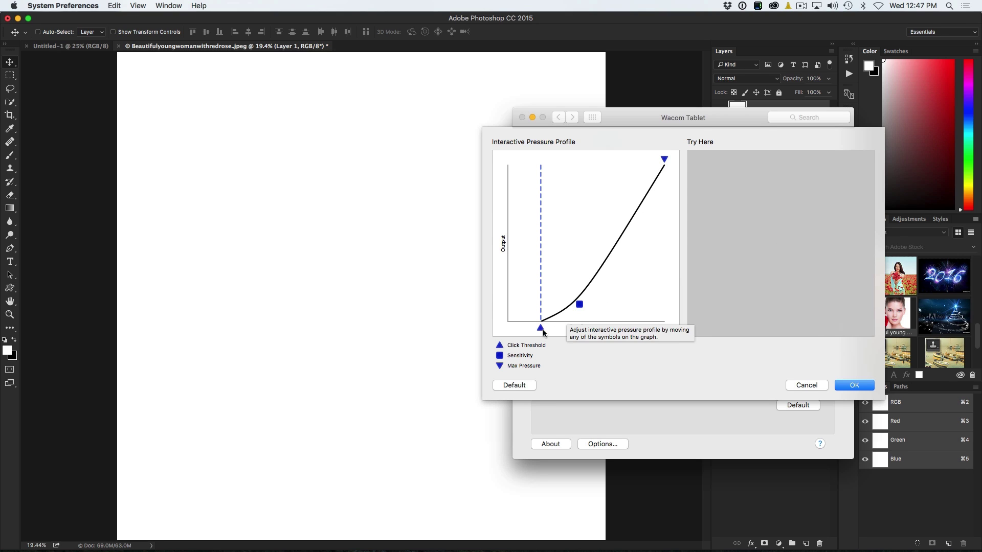
{"action": "left_click_drag", "start_coordinate": [541, 329], "coordinate": [471, 340]}
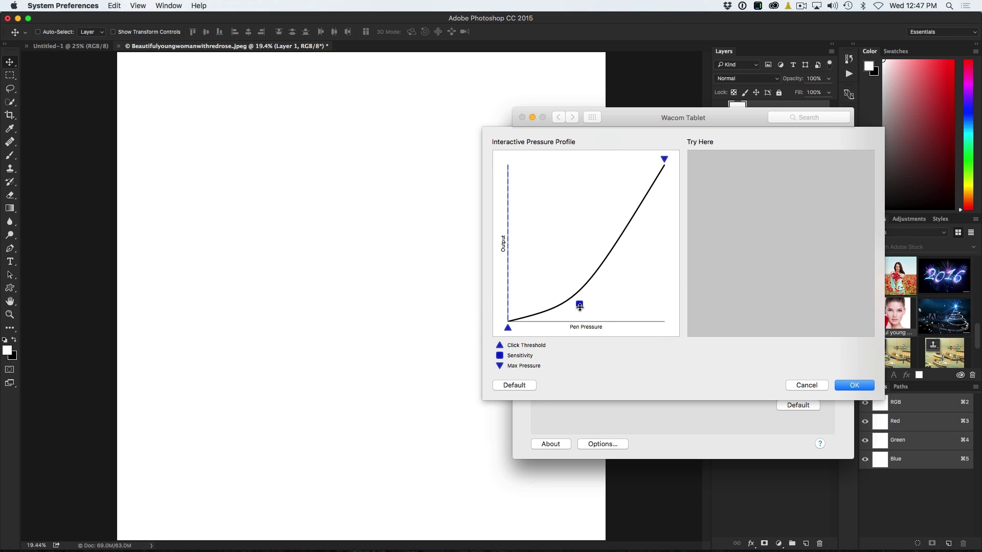
Step: Straighten the curve, try a lower max pressure point and restore it, testing each change
{"action": "left_click_drag", "start_coordinate": [579, 307], "coordinate": [592, 243]}
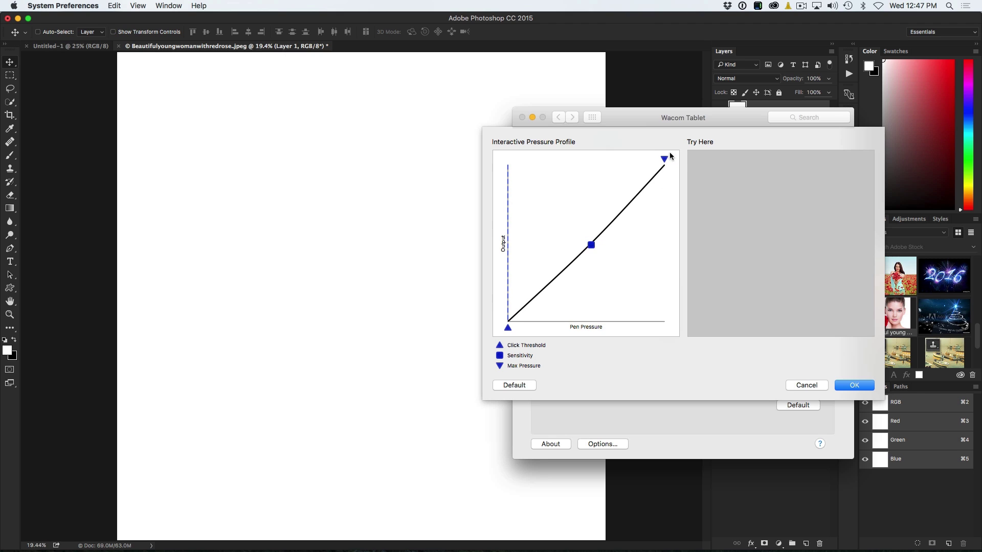
{"action": "mouse_move", "coordinate": [710, 218]}
{"action": "left_mouse_down"}
{"action": "mouse_move", "coordinate": [751, 190]}
{"action": "mouse_move", "coordinate": [736, 223]}
{"action": "mouse_move", "coordinate": [742, 236]}
{"action": "mouse_move", "coordinate": [761, 222]}
{"action": "mouse_move", "coordinate": [772, 231]}
{"action": "mouse_move", "coordinate": [758, 258]}
{"action": "mouse_move", "coordinate": [802, 240]}
{"action": "mouse_move", "coordinate": [801, 278]}
{"action": "left_mouse_up"}
{"action": "left_click_drag", "start_coordinate": [665, 160], "coordinate": [625, 159]}
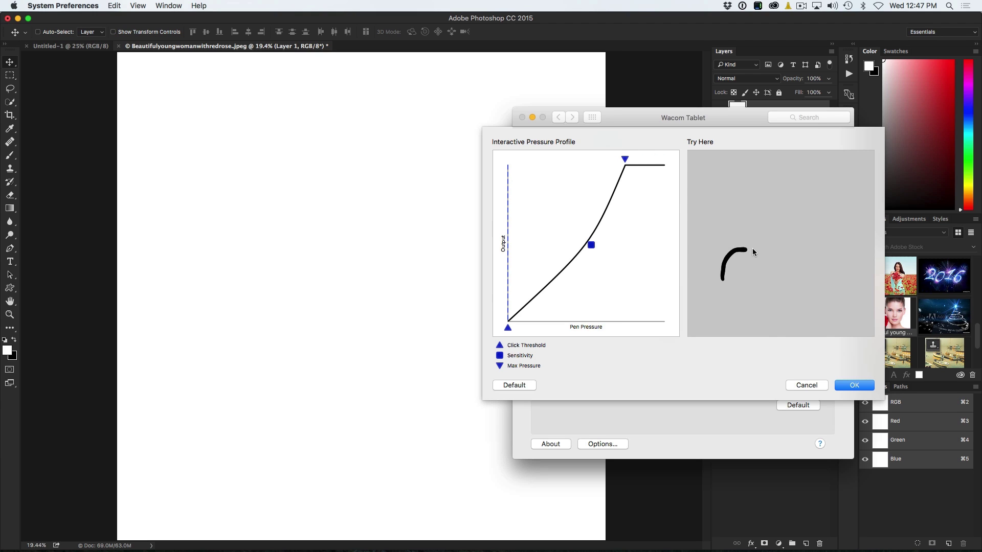
{"action": "mouse_move", "coordinate": [806, 216]}
{"action": "left_mouse_down"}
{"action": "mouse_move", "coordinate": [814, 166]}
{"action": "mouse_move", "coordinate": [818, 210]}
{"action": "mouse_move", "coordinate": [798, 284]}
{"action": "mouse_move", "coordinate": [841, 300]}
{"action": "left_mouse_up"}
{"action": "left_click_drag", "start_coordinate": [625, 159], "coordinate": [653, 159]}
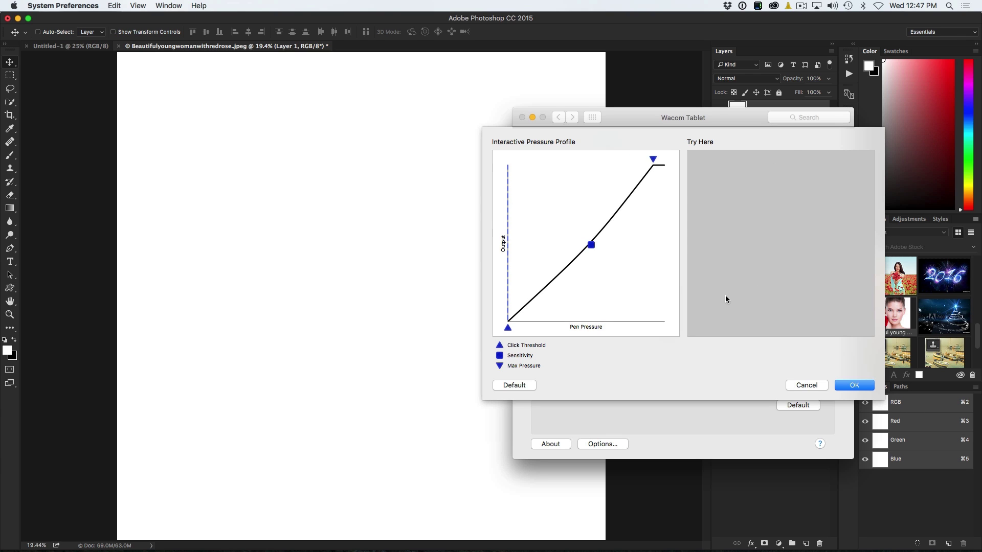
{"action": "mouse_move", "coordinate": [798, 235]}
{"action": "left_mouse_down"}
{"action": "mouse_move", "coordinate": [765, 245]}
{"action": "mouse_move", "coordinate": [817, 231]}
{"action": "mouse_move", "coordinate": [846, 254]}
{"action": "mouse_move", "coordinate": [833, 308]}
{"action": "mouse_move", "coordinate": [857, 268]}
{"action": "mouse_move", "coordinate": [825, 212]}
{"action": "mouse_move", "coordinate": [789, 189]}
{"action": "mouse_move", "coordinate": [740, 184]}
{"action": "mouse_move", "coordinate": [709, 220]}
{"action": "mouse_move", "coordinate": [732, 256]}
{"action": "mouse_move", "coordinate": [817, 182]}
{"action": "mouse_move", "coordinate": [833, 221]}
{"action": "mouse_move", "coordinate": [786, 338]}
{"action": "left_mouse_up"}
{"action": "left_click_drag", "start_coordinate": [506, 325], "coordinate": [518, 322]}
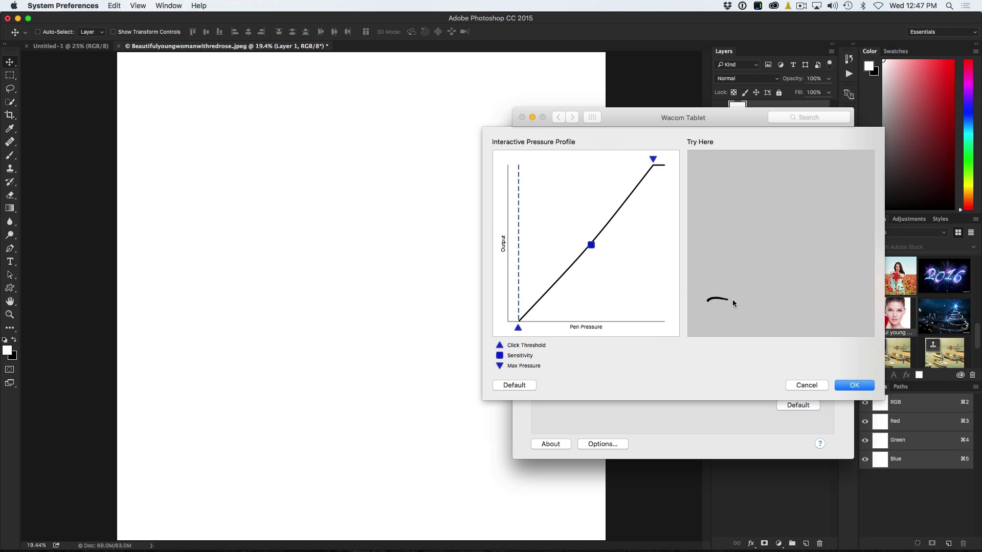
{"action": "mouse_move", "coordinate": [733, 303]}
{"action": "left_mouse_down"}
{"action": "mouse_move", "coordinate": [785, 286]}
{"action": "mouse_move", "coordinate": [797, 253]}
{"action": "mouse_move", "coordinate": [775, 225]}
{"action": "left_mouse_up"}
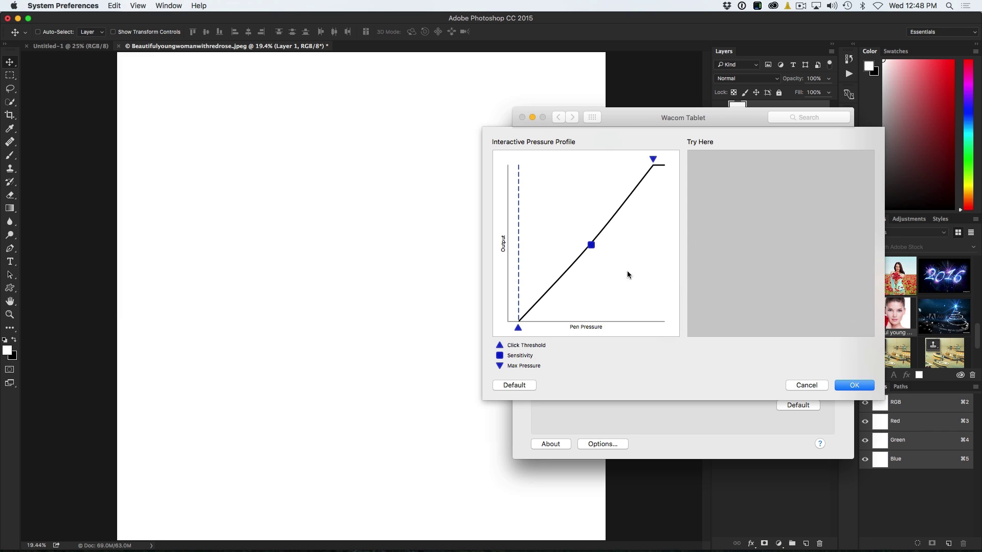
Step: Try bowed and raised curves, settle on a firmer bend with a slight click threshold, and test
{"action": "left_click_drag", "start_coordinate": [591, 245], "coordinate": [633, 275]}
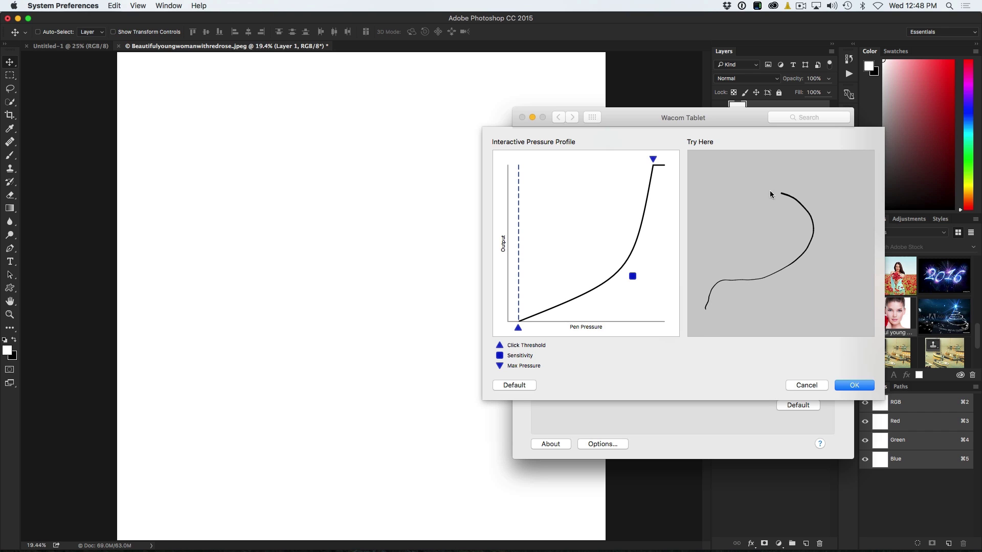
{"action": "mouse_move", "coordinate": [802, 328]}
{"action": "left_mouse_down"}
{"action": "mouse_move", "coordinate": [821, 151]}
{"action": "mouse_move", "coordinate": [834, 165]}
{"action": "left_mouse_up"}
{"action": "mouse_move", "coordinate": [632, 275]}
{"action": "left_mouse_down"}
{"action": "mouse_move", "coordinate": [567, 231]}
{"action": "mouse_move", "coordinate": [559, 258]}
{"action": "mouse_move", "coordinate": [561, 201]}
{"action": "left_mouse_up"}
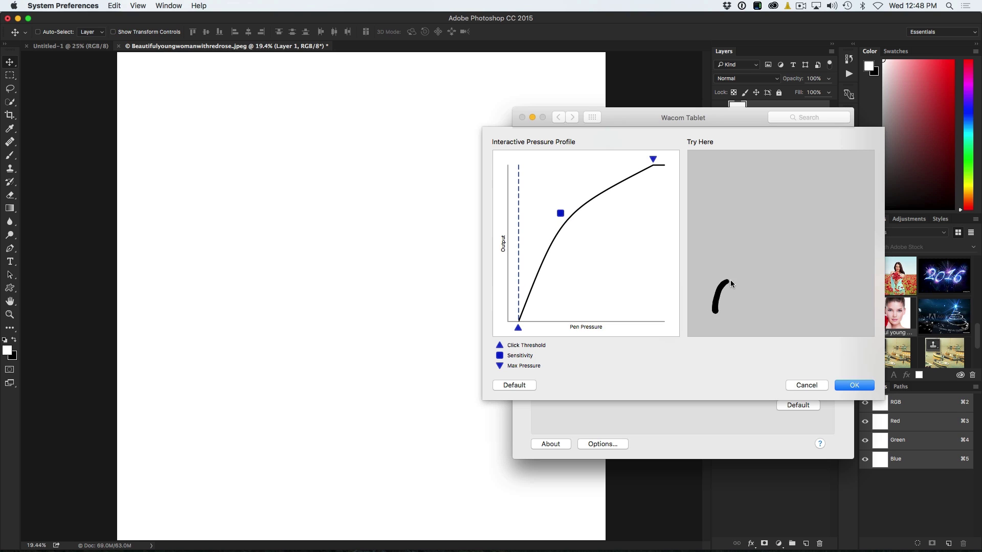
{"action": "mouse_move", "coordinate": [776, 288]}
{"action": "left_mouse_down"}
{"action": "mouse_move", "coordinate": [792, 264]}
{"action": "mouse_move", "coordinate": [774, 245]}
{"action": "left_mouse_up"}
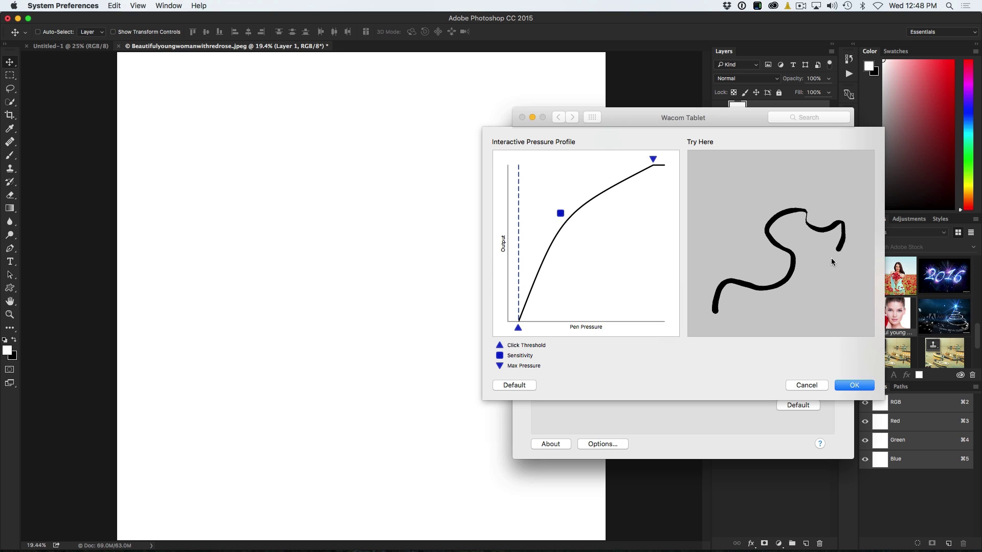
{"action": "mouse_move", "coordinate": [860, 283]}
{"action": "left_mouse_down"}
{"action": "mouse_move", "coordinate": [768, 194]}
{"action": "mouse_move", "coordinate": [798, 254]}
{"action": "mouse_move", "coordinate": [792, 302]}
{"action": "left_mouse_up"}
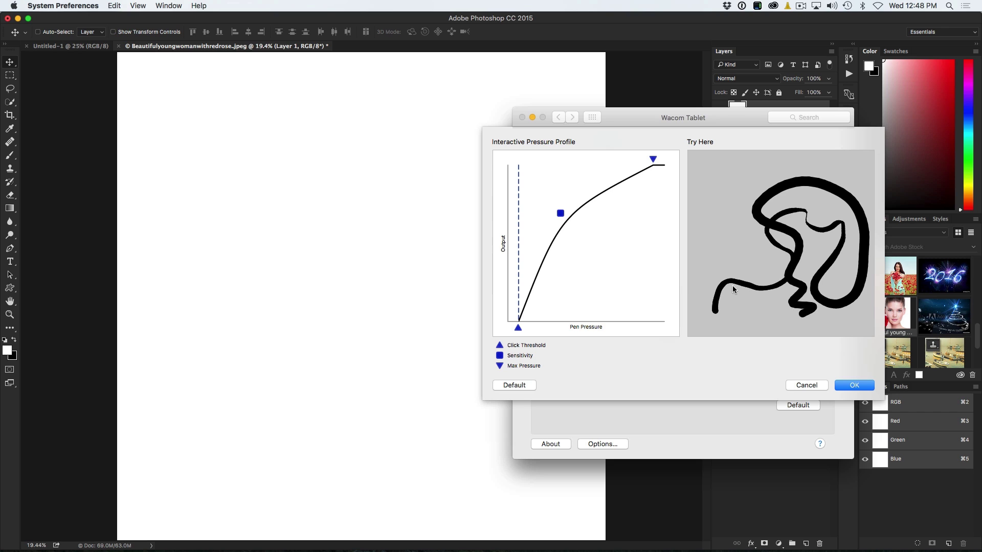
{"action": "left_click_drag", "start_coordinate": [561, 213], "coordinate": [603, 259]}
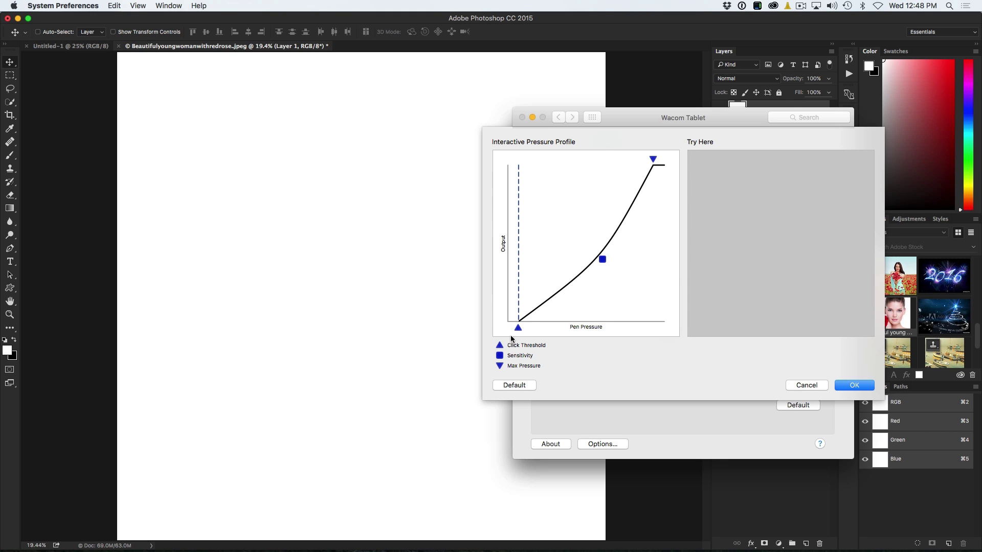
{"action": "left_click_drag", "start_coordinate": [518, 328], "coordinate": [507, 328]}
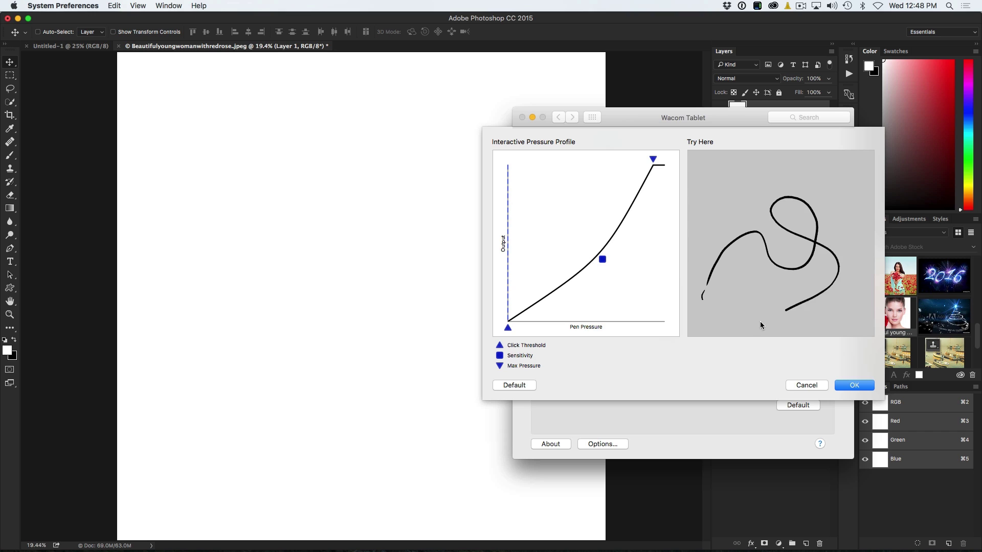
{"action": "left_click_drag", "start_coordinate": [508, 328], "coordinate": [522, 329]}
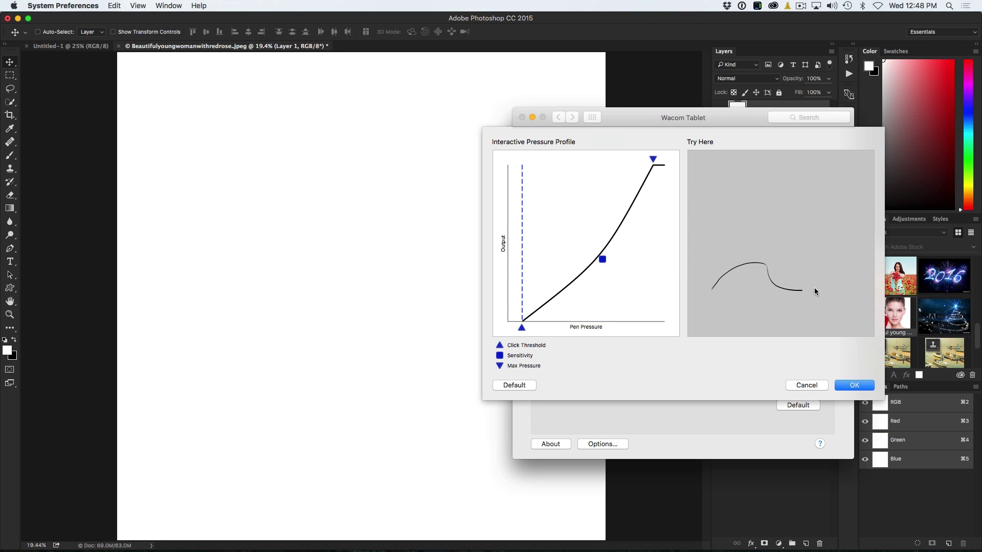
{"action": "mouse_move", "coordinate": [837, 238]}
{"action": "left_mouse_down"}
{"action": "mouse_move", "coordinate": [836, 272]}
{"action": "mouse_move", "coordinate": [794, 304]}
{"action": "mouse_move", "coordinate": [825, 318]}
{"action": "mouse_move", "coordinate": [853, 279]}
{"action": "mouse_move", "coordinate": [824, 174]}
{"action": "mouse_move", "coordinate": [761, 161]}
{"action": "mouse_move", "coordinate": [710, 192]}
{"action": "mouse_move", "coordinate": [736, 235]}
{"action": "mouse_move", "coordinate": [781, 210]}
{"action": "mouse_move", "coordinate": [807, 240]}
{"action": "mouse_move", "coordinate": [775, 291]}
{"action": "mouse_move", "coordinate": [789, 307]}
{"action": "left_mouse_up"}
Step: Accept the new pressure curve, then toggle Layer 1's visibility off and on to check the portrait
{"action": "left_click", "coordinate": [864, 385]}
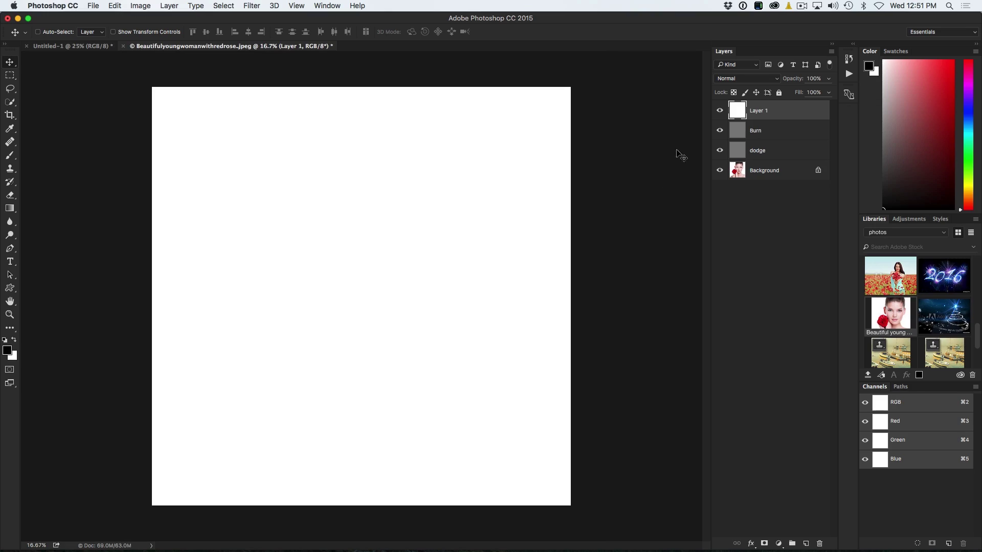
{"action": "left_click", "coordinate": [719, 110]}
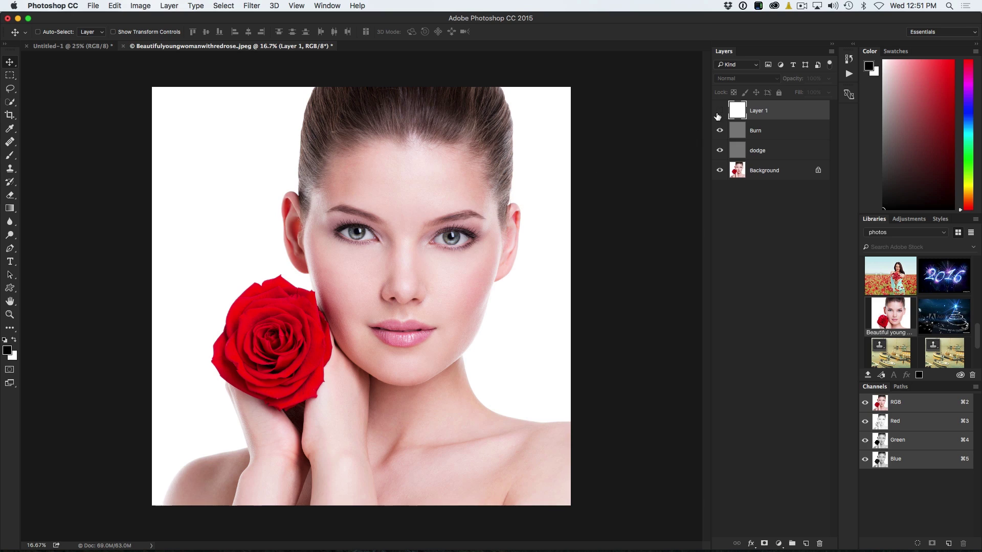
{"action": "left_click", "coordinate": [719, 110]}
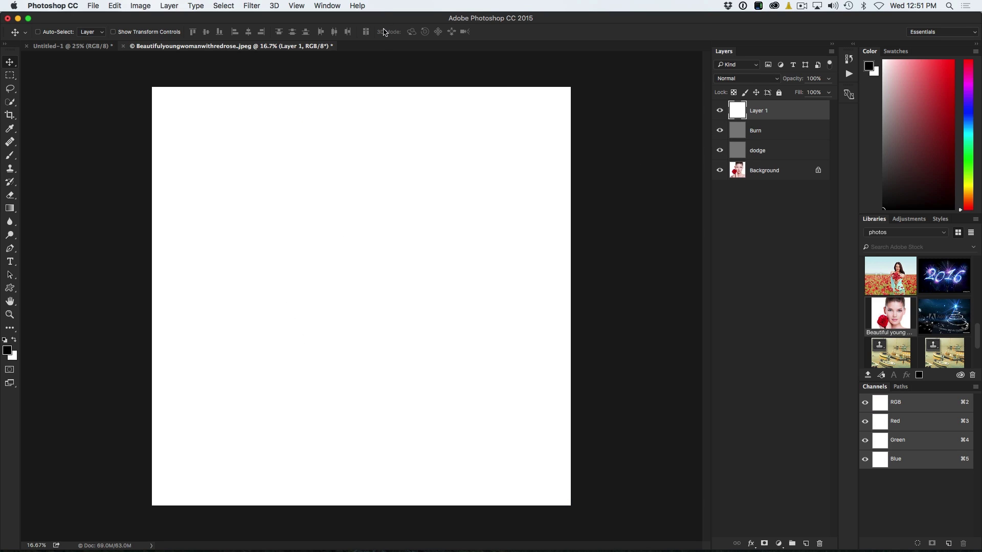
Step: Show the Brush panel and set the Brush tool to the 30 px round preset
{"action": "left_click", "coordinate": [336, 4]}
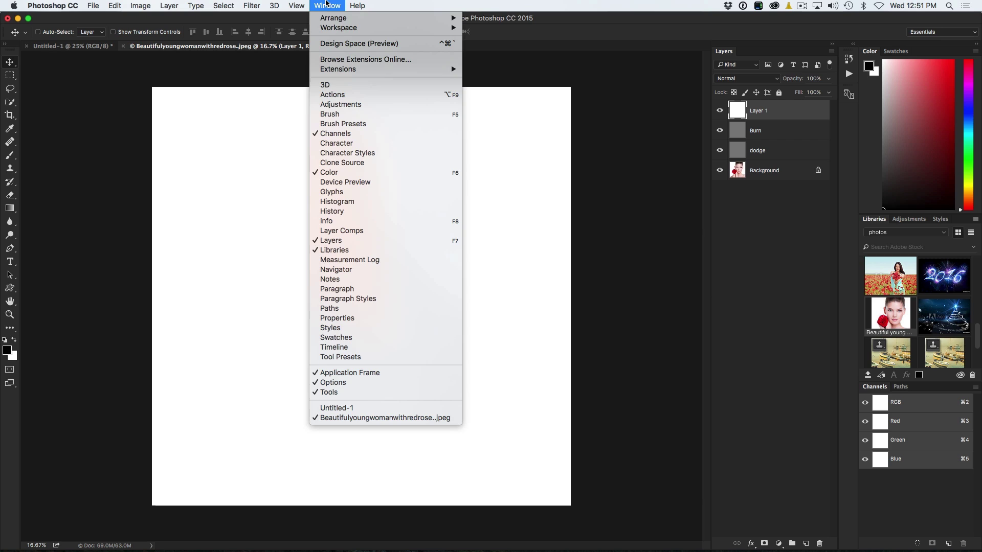
{"action": "left_click", "coordinate": [334, 114]}
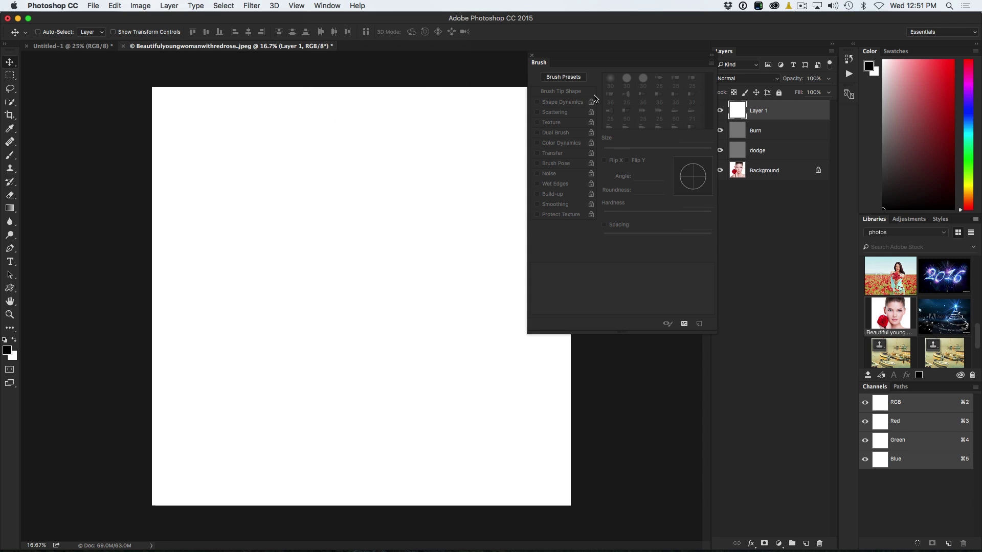
{"action": "left_click", "coordinate": [10, 154]}
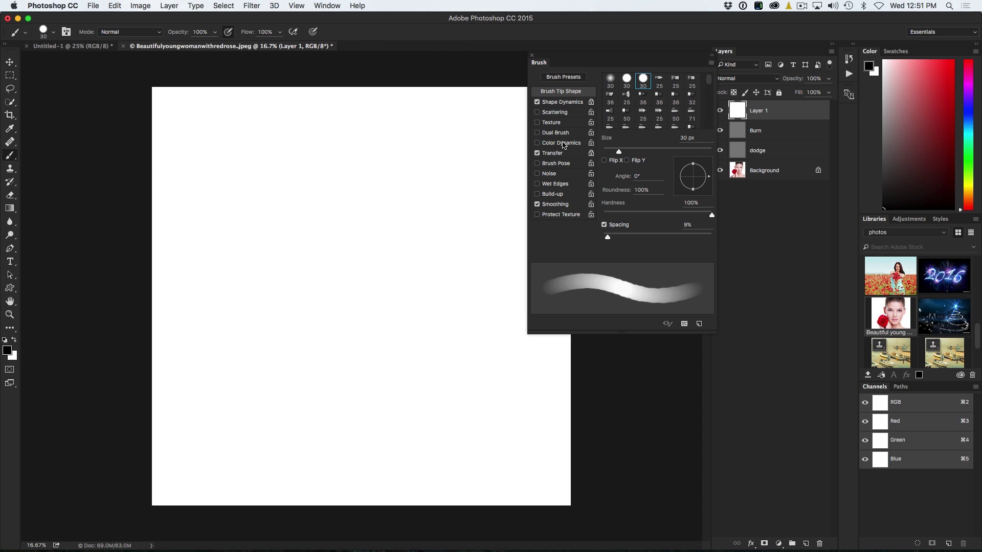
{"action": "left_click", "coordinate": [627, 81]}
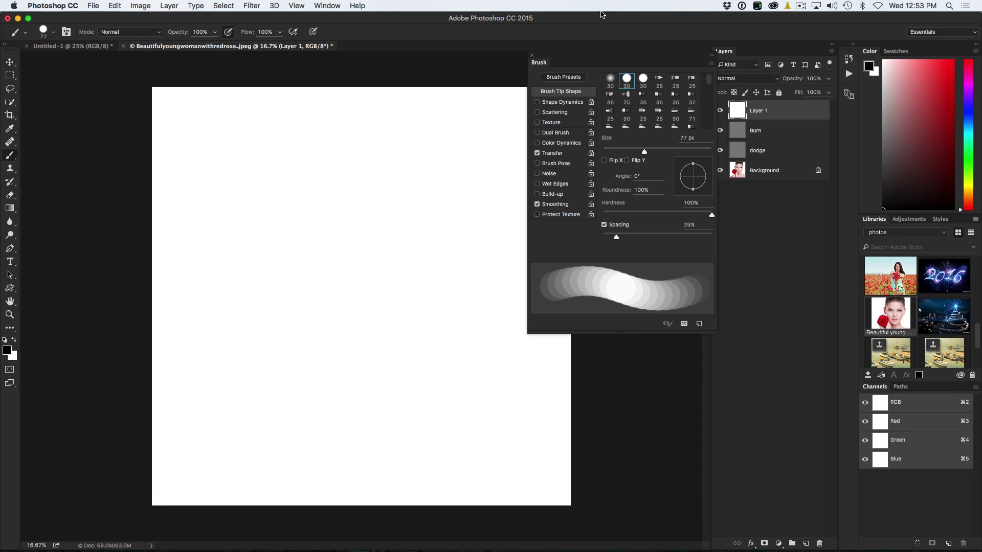
{"action": "left_click", "coordinate": [629, 81]}
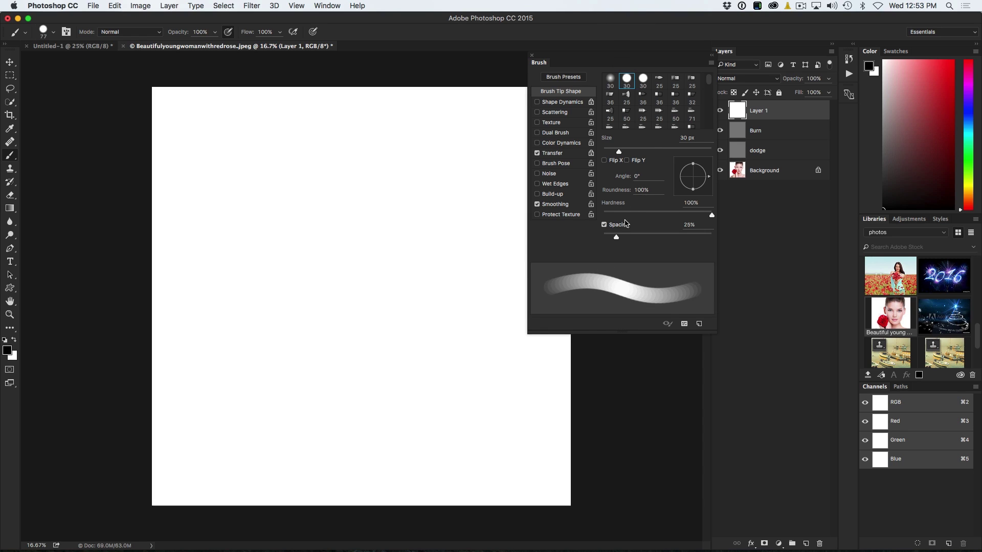
Step: Turn off Transfer, enlarge the brush to 125 px, and paint a hard black stroke
{"action": "left_click", "coordinate": [538, 154]}
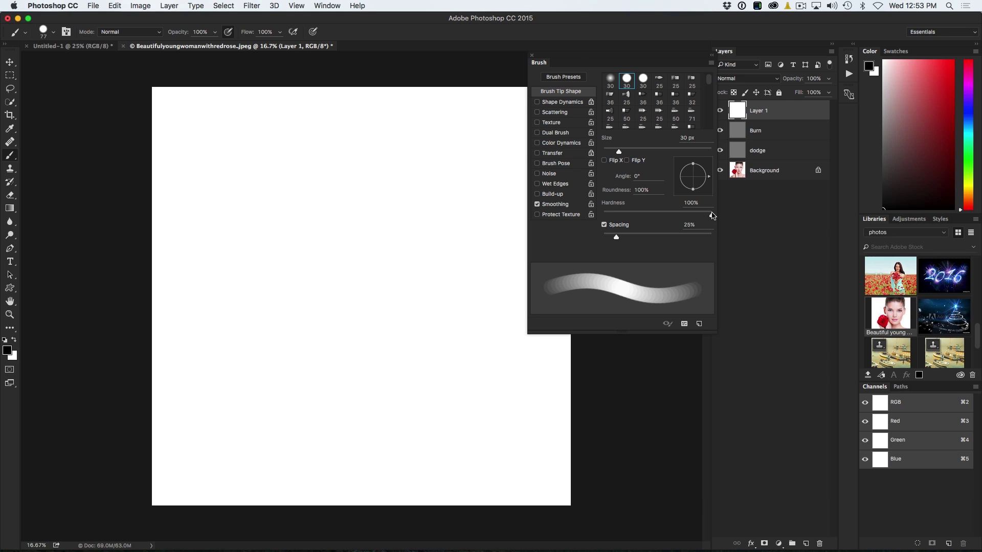
{"action": "mouse_move", "coordinate": [713, 215]}
{"action": "left_mouse_down"}
{"action": "mouse_move", "coordinate": [603, 215]}
{"action": "mouse_move", "coordinate": [714, 215]}
{"action": "left_mouse_up"}
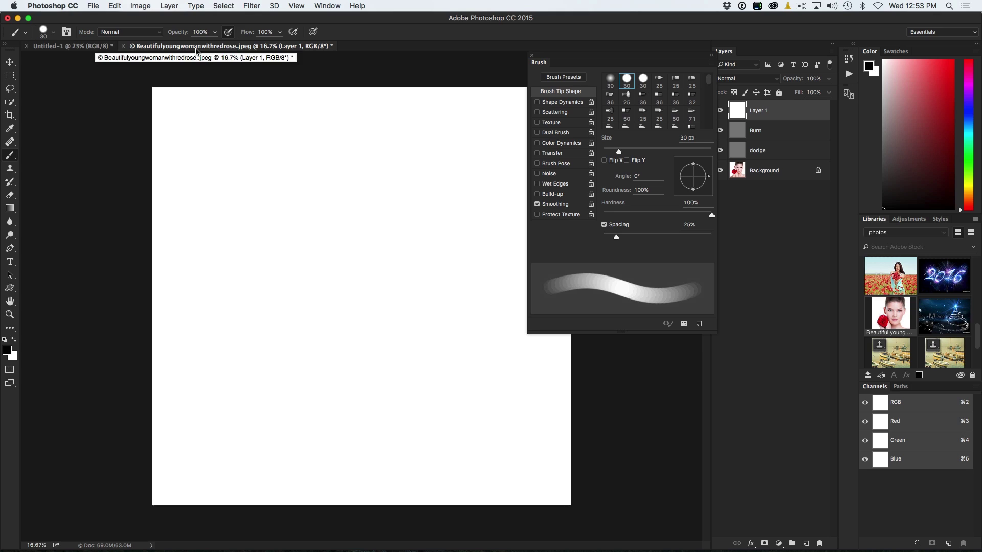
{"action": "left_click", "coordinate": [228, 32]}
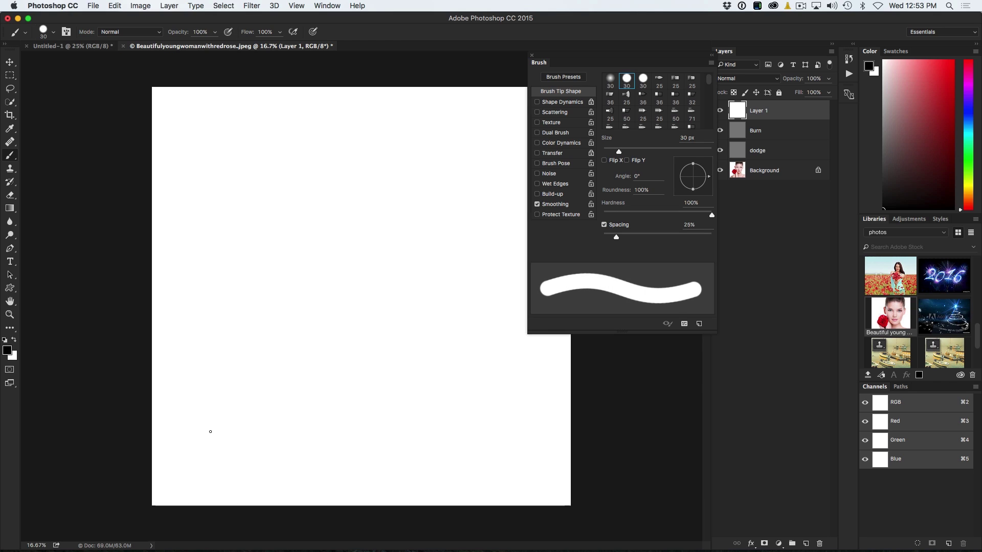
{"action": "key", "text": "bracketright"}
{"action": "key", "text": "bracketright"}
{"action": "key", "text": "bracketright"}
{"action": "key", "text": "bracketright"}
{"action": "key", "text": "bracketright"}
{"action": "key", "text": "bracketright"}
{"action": "key", "text": "bracketright"}
{"action": "key", "text": "bracketright"}
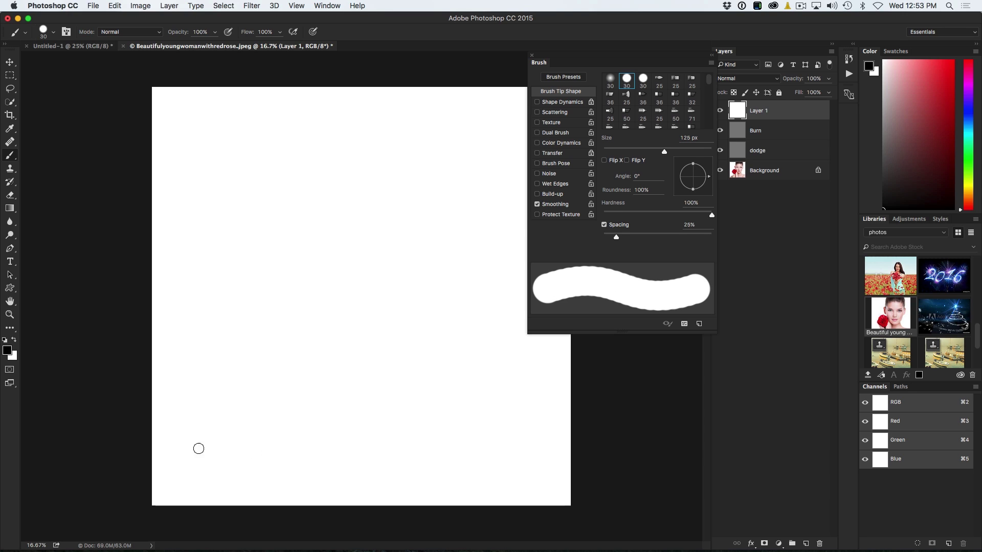
{"action": "left_click_drag", "start_coordinate": [173, 449], "coordinate": [535, 433]}
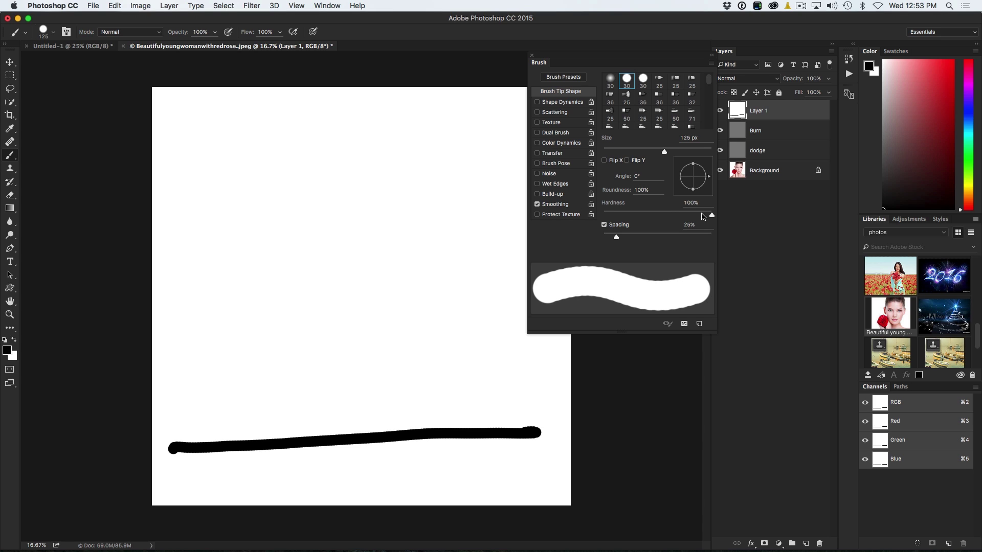
Step: Set brush Hardness to 0% and paint a soft-edged black stroke above the hard one
{"action": "left_click_drag", "start_coordinate": [712, 215], "coordinate": [597, 215]}
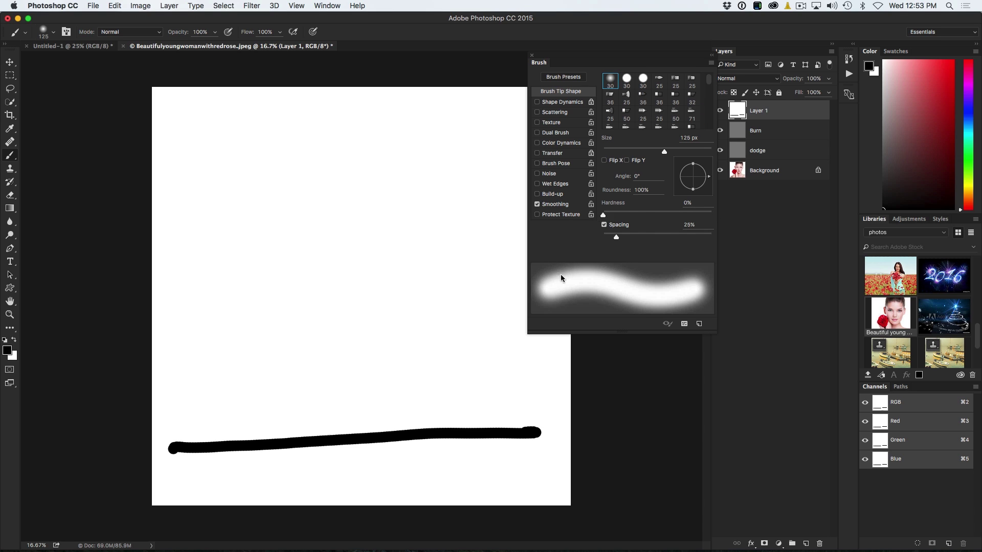
{"action": "mouse_move", "coordinate": [603, 216]}
{"action": "left_mouse_down"}
{"action": "mouse_move", "coordinate": [744, 211]}
{"action": "mouse_move", "coordinate": [601, 215]}
{"action": "left_mouse_up"}
{"action": "left_click_drag", "start_coordinate": [177, 403], "coordinate": [541, 399]}
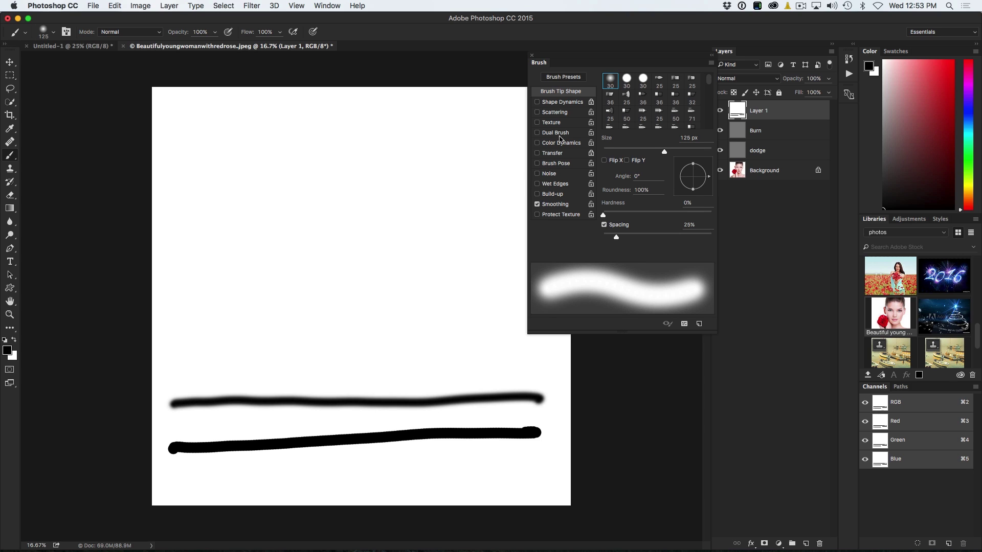
Step: Enable Transfer with Opacity controlled by Pen Pressure and paint a faded test stroke
{"action": "left_click", "coordinate": [553, 153]}
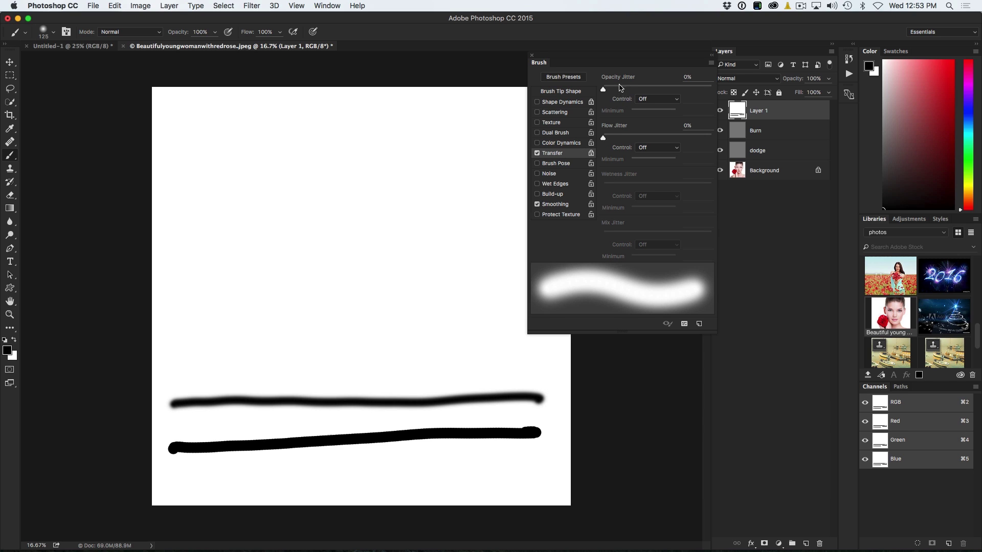
{"action": "left_click", "coordinate": [659, 99]}
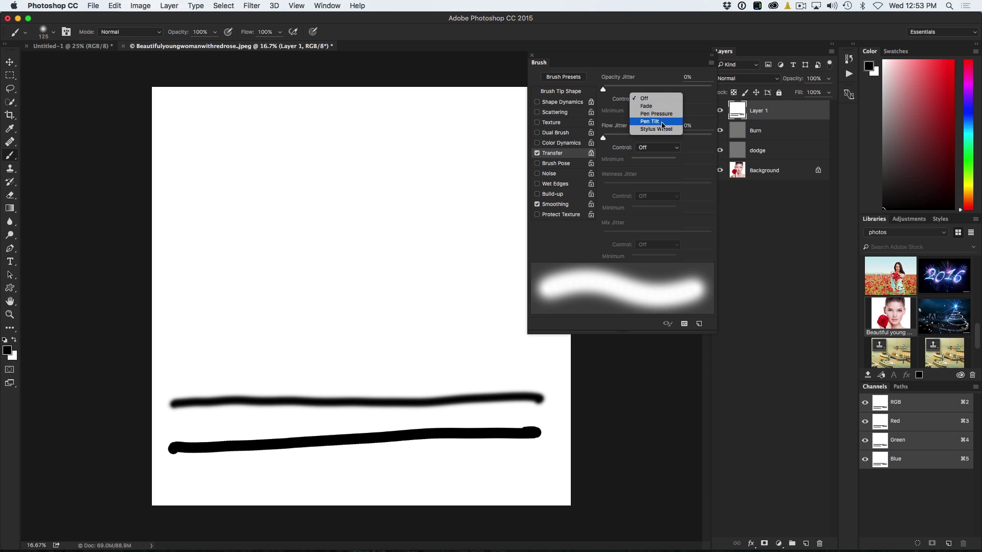
{"action": "left_click", "coordinate": [664, 115]}
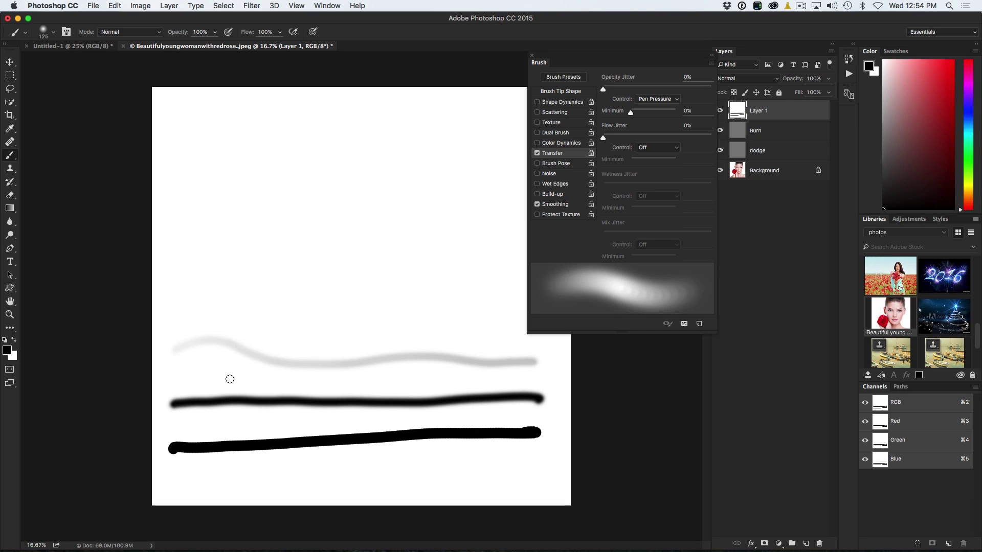
{"action": "mouse_move", "coordinate": [186, 365]}
{"action": "left_mouse_down"}
{"action": "mouse_move", "coordinate": [538, 375]}
{"action": "mouse_move", "coordinate": [199, 366]}
{"action": "mouse_move", "coordinate": [451, 357]}
{"action": "mouse_move", "coordinate": [244, 349]}
{"action": "mouse_move", "coordinate": [436, 353]}
{"action": "left_mouse_up"}
Step: Enlarge the brush to 600 px, paint a wide soft grey stroke, and turn Transfer off
{"action": "key", "text": "bracketright"}
{"action": "key", "text": "bracketright"}
{"action": "key", "text": "bracketright"}
{"action": "key", "text": "bracketright"}
{"action": "key", "text": "bracketright"}
{"action": "key", "text": "bracketright"}
{"action": "key", "text": "bracketright"}
{"action": "key", "text": "bracketright"}
{"action": "mouse_move", "coordinate": [206, 327]}
{"action": "left_mouse_down"}
{"action": "mouse_move", "coordinate": [476, 315]}
{"action": "mouse_move", "coordinate": [270, 322]}
{"action": "mouse_move", "coordinate": [452, 318]}
{"action": "mouse_move", "coordinate": [250, 318]}
{"action": "mouse_move", "coordinate": [231, 307]}
{"action": "left_mouse_up"}
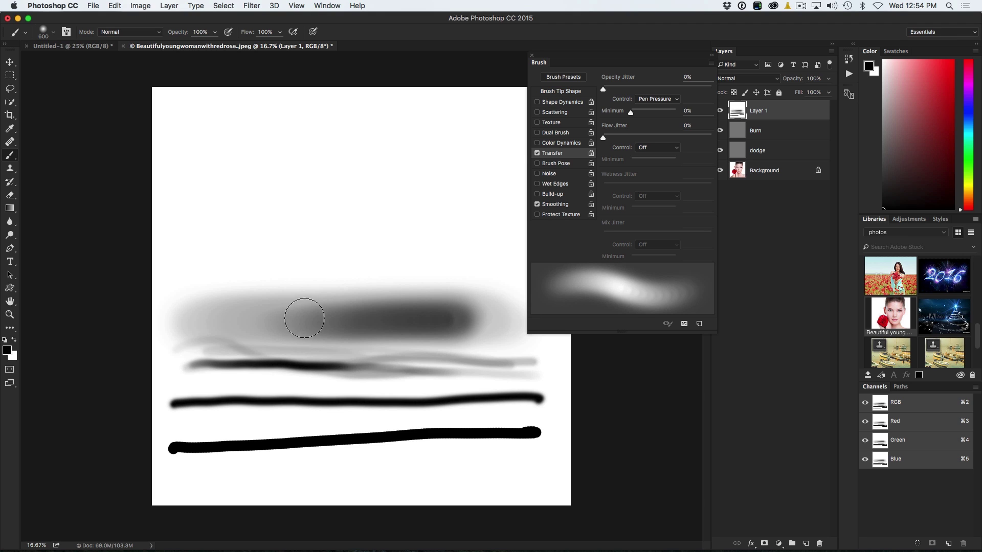
{"action": "left_click", "coordinate": [537, 153]}
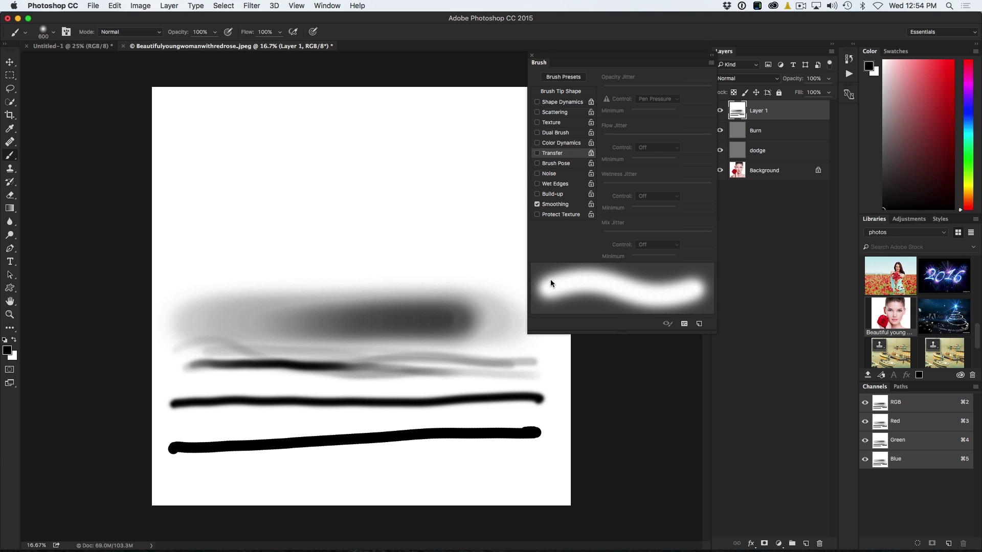
Step: Turn on Shape Dynamics with Size Jitter 0% driven by Pen Pressure, then paint two tapered black test strokes
{"action": "left_click", "coordinate": [538, 102]}
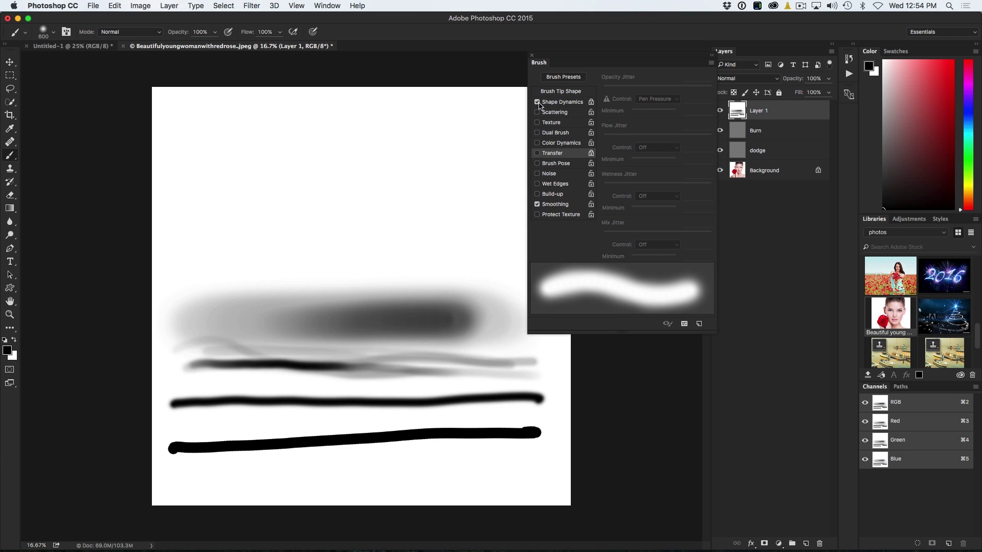
{"action": "left_click", "coordinate": [568, 103]}
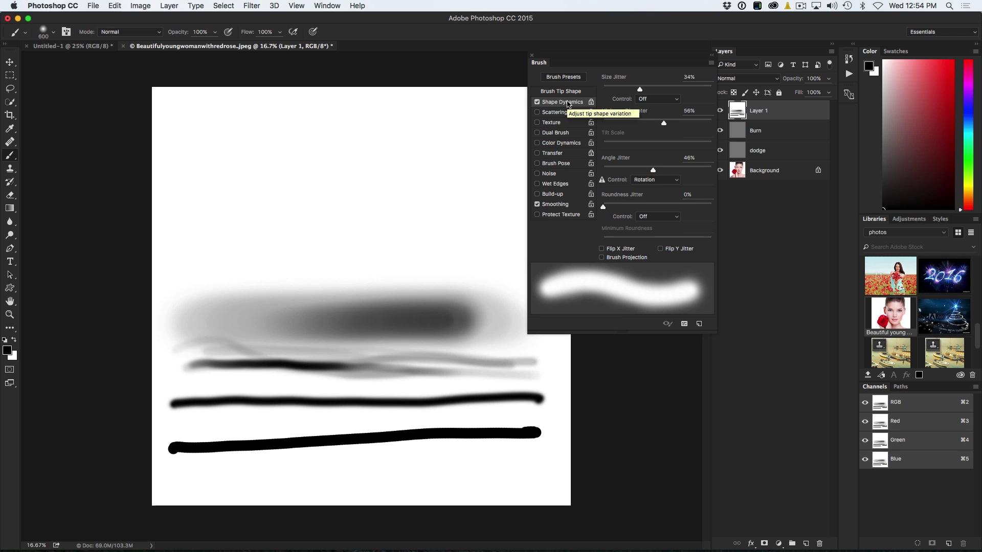
{"action": "left_click", "coordinate": [659, 99]}
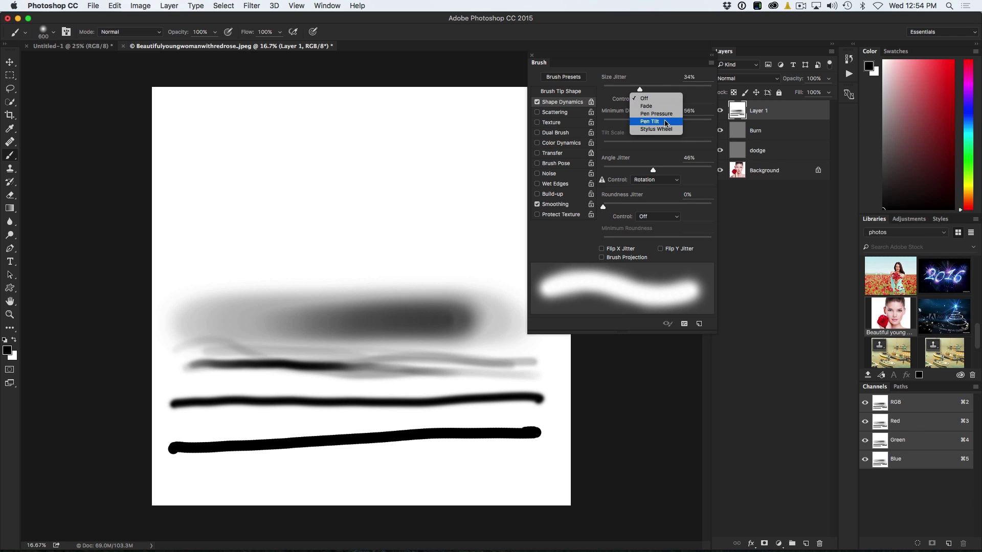
{"action": "left_click", "coordinate": [661, 114]}
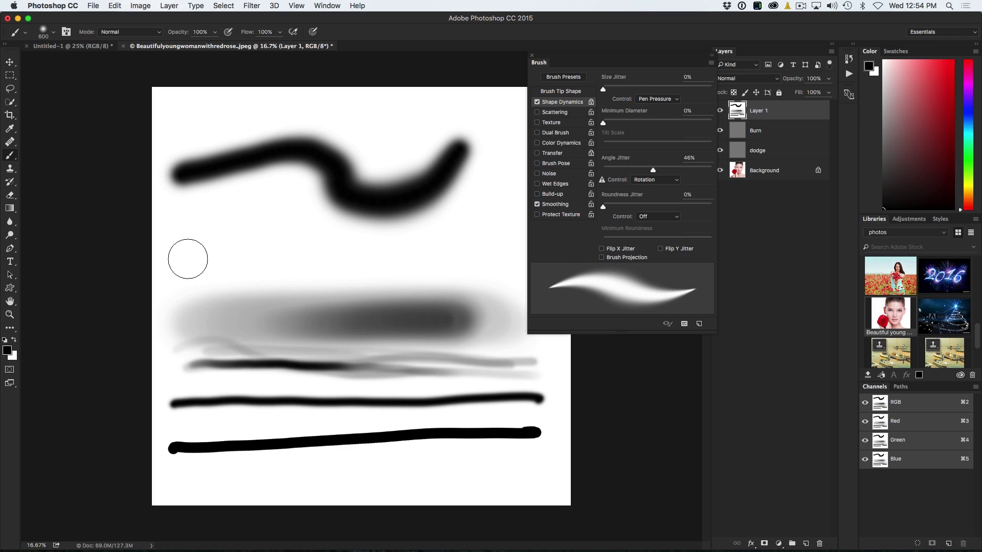
{"action": "mouse_move", "coordinate": [188, 258]}
{"action": "left_mouse_down"}
{"action": "mouse_move", "coordinate": [230, 249]}
{"action": "mouse_move", "coordinate": [283, 259]}
{"action": "mouse_move", "coordinate": [377, 243]}
{"action": "mouse_move", "coordinate": [511, 248]}
{"action": "left_mouse_up"}
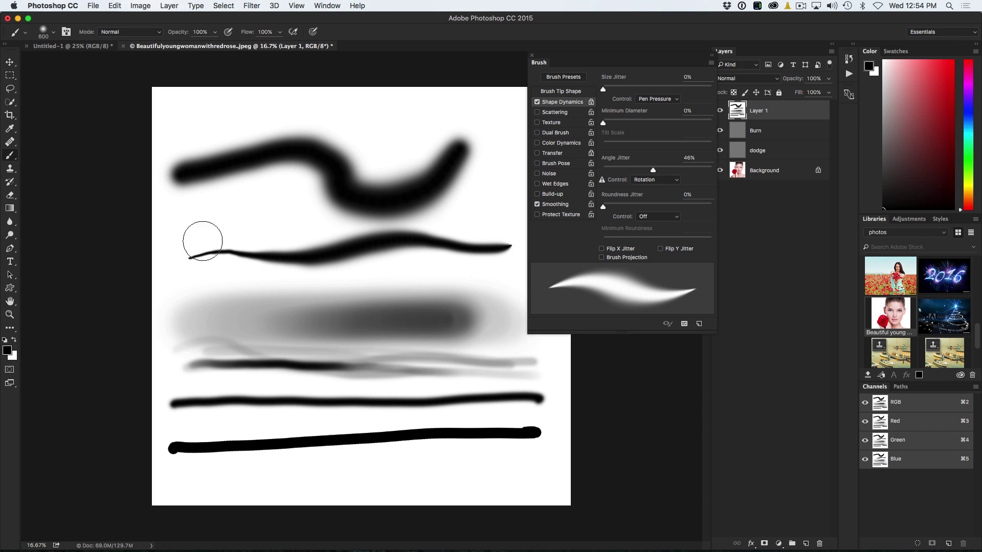
{"action": "mouse_move", "coordinate": [178, 240]}
{"action": "left_mouse_down"}
{"action": "mouse_move", "coordinate": [204, 217]}
{"action": "mouse_move", "coordinate": [285, 226]}
{"action": "mouse_move", "coordinate": [491, 208]}
{"action": "mouse_move", "coordinate": [417, 290]}
{"action": "left_mouse_up"}
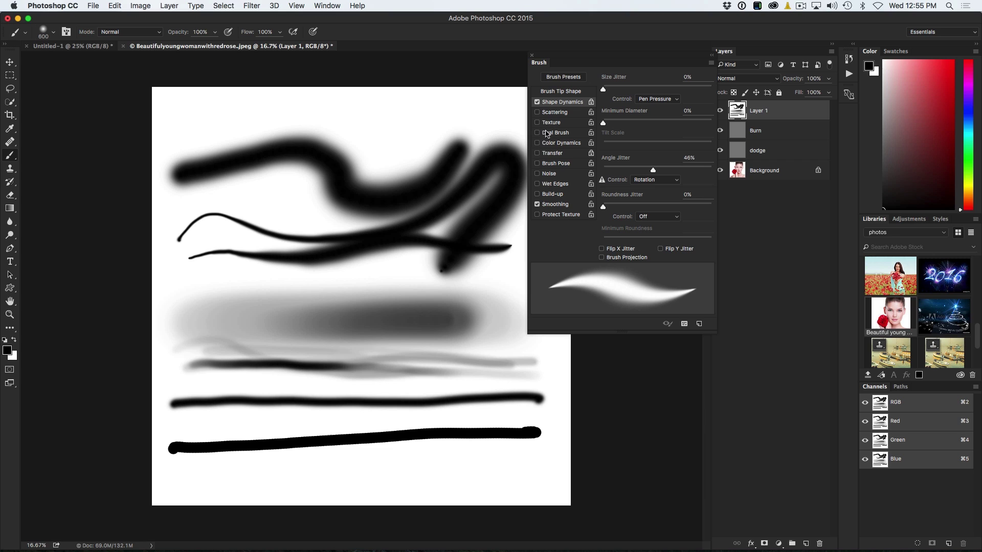
Step: Re-enable pressure opacity, select all and clear Layer 1 to white, then paint a faint test stroke
{"action": "left_click", "coordinate": [537, 153]}
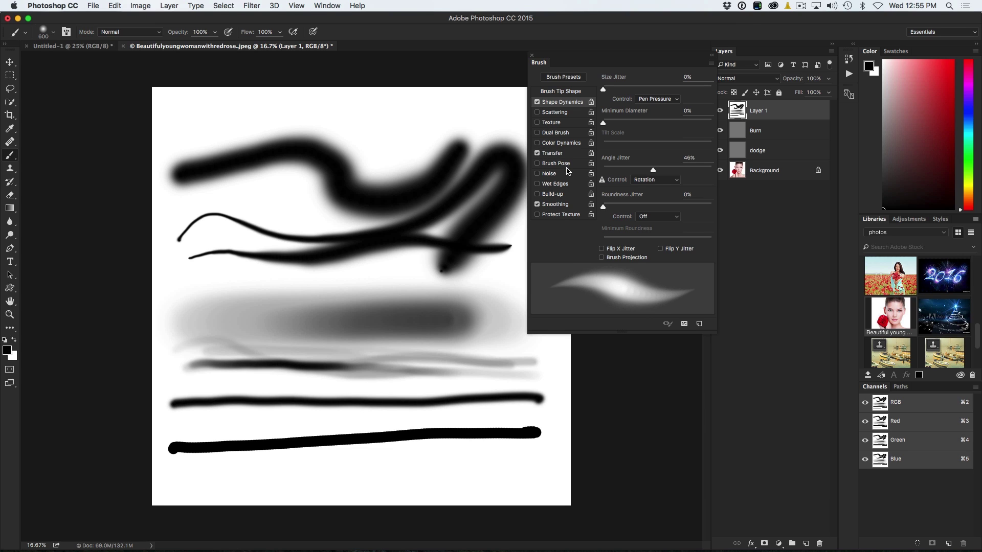
{"action": "key", "text": "super+a"}
{"action": "key", "text": "super+BackSpace"}
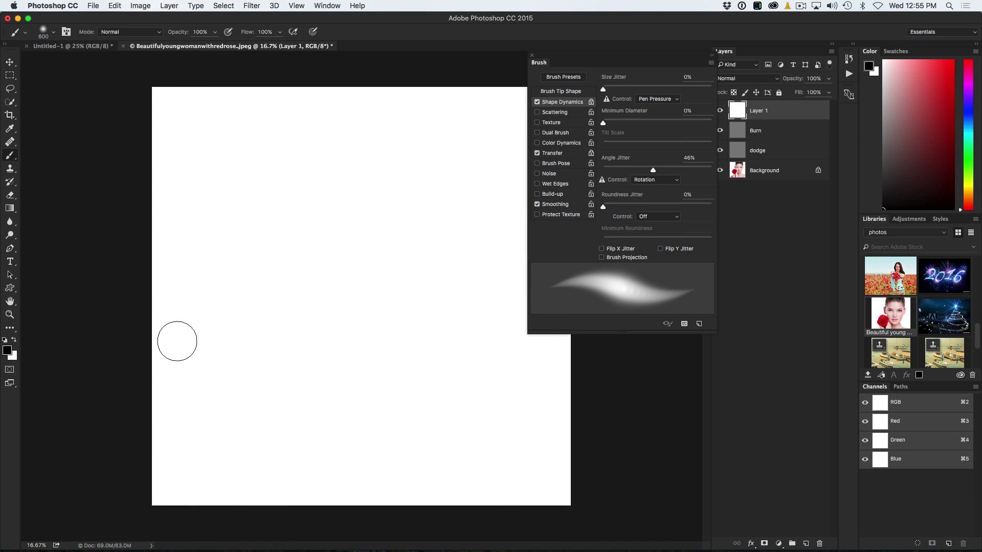
{"action": "mouse_move", "coordinate": [178, 341]}
{"action": "left_mouse_down"}
{"action": "mouse_move", "coordinate": [214, 264]}
{"action": "mouse_move", "coordinate": [278, 246]}
{"action": "mouse_move", "coordinate": [310, 157]}
{"action": "mouse_move", "coordinate": [376, 150]}
{"action": "mouse_move", "coordinate": [337, 232]}
{"action": "mouse_move", "coordinate": [347, 277]}
{"action": "mouse_move", "coordinate": [416, 251]}
{"action": "mouse_move", "coordinate": [401, 311]}
{"action": "mouse_move", "coordinate": [502, 429]}
{"action": "left_mouse_up"}
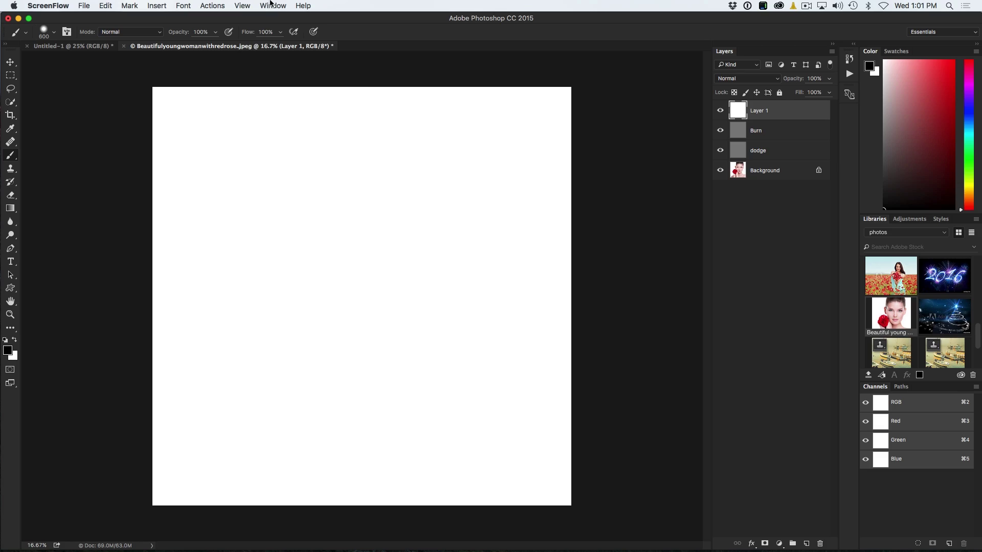
Step: Reopen the Brush panel with F5 and set Shape Dynamics Size Jitter Control to Pen Pressure
{"action": "left_click", "coordinate": [277, 5]}
{"action": "left_click", "coordinate": [483, 65]}
{"action": "key", "text": "F5"}
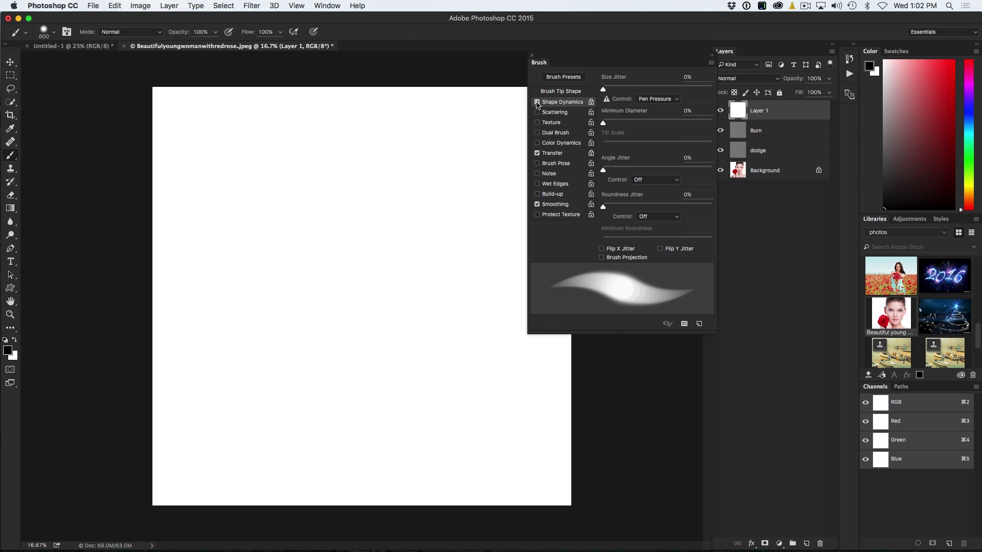
{"action": "left_click", "coordinate": [537, 103]}
{"action": "left_click", "coordinate": [537, 102]}
{"action": "left_click", "coordinate": [666, 99]}
{"action": "left_click", "coordinate": [660, 100]}
Step: Paint several grey pressure test strokes of varying thickness across Layer 1, then clear them
{"action": "left_click", "coordinate": [178, 461]}
{"action": "mouse_move", "coordinate": [179, 460]}
{"action": "left_mouse_down"}
{"action": "mouse_move", "coordinate": [309, 450]}
{"action": "mouse_move", "coordinate": [540, 462]}
{"action": "mouse_move", "coordinate": [516, 455]}
{"action": "left_mouse_up"}
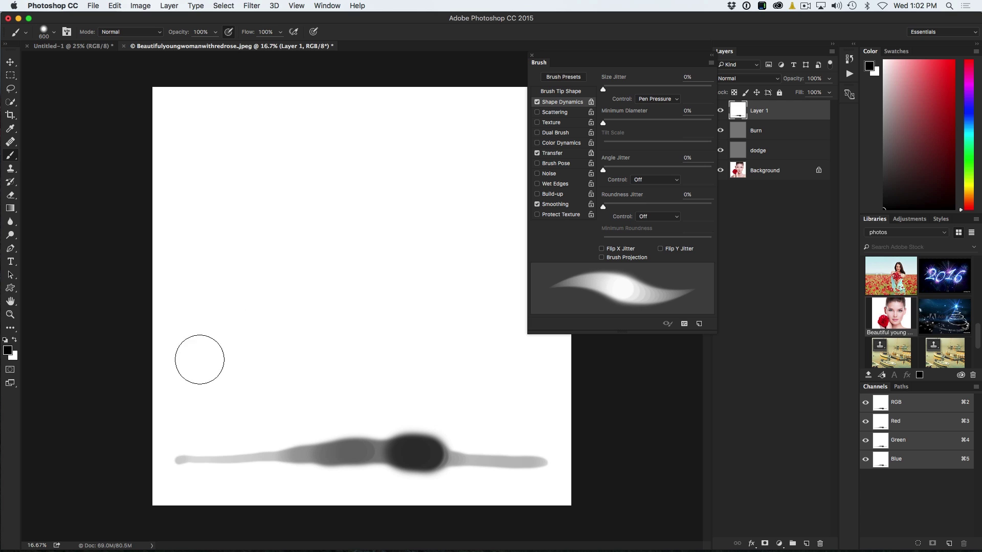
{"action": "mouse_move", "coordinate": [200, 362]}
{"action": "left_mouse_down"}
{"action": "mouse_move", "coordinate": [373, 369]}
{"action": "mouse_move", "coordinate": [402, 386]}
{"action": "mouse_move", "coordinate": [360, 388]}
{"action": "mouse_move", "coordinate": [378, 413]}
{"action": "left_mouse_up"}
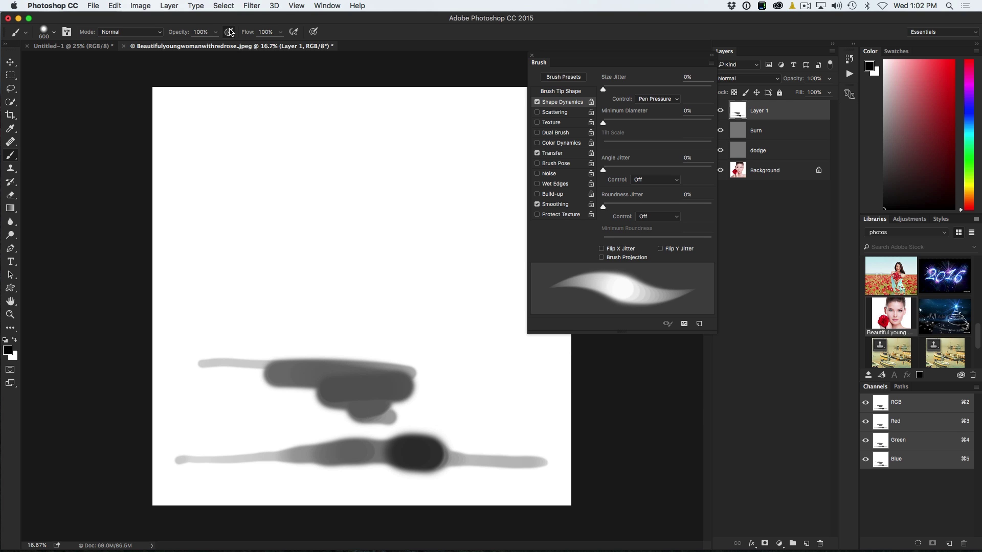
{"action": "left_click", "coordinate": [207, 304]}
{"action": "mouse_move", "coordinate": [235, 301]}
{"action": "left_mouse_down"}
{"action": "mouse_move", "coordinate": [324, 320]}
{"action": "mouse_move", "coordinate": [454, 399]}
{"action": "mouse_move", "coordinate": [444, 420]}
{"action": "left_mouse_up"}
{"action": "left_click", "coordinate": [313, 32]}
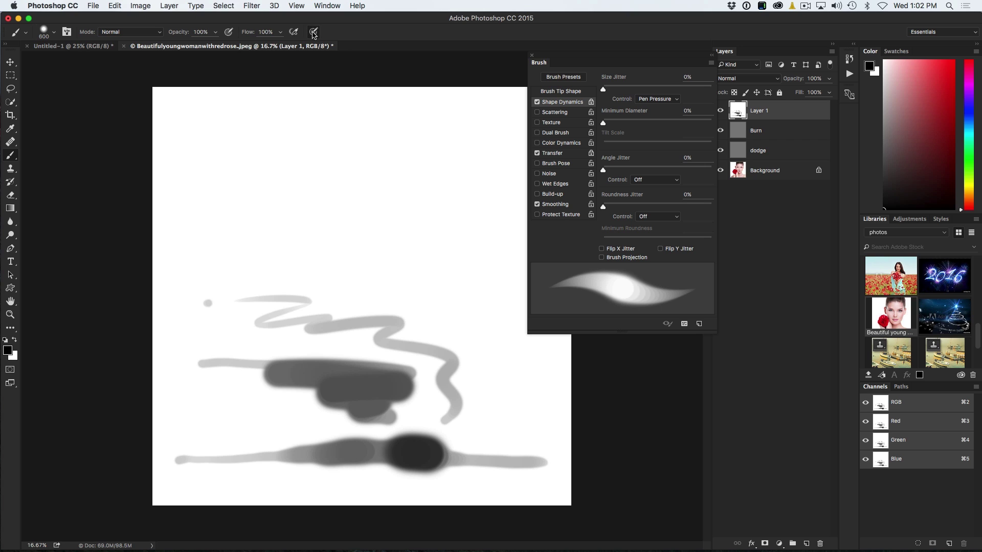
{"action": "mouse_move", "coordinate": [224, 248]}
{"action": "left_mouse_down"}
{"action": "mouse_move", "coordinate": [343, 206]}
{"action": "mouse_move", "coordinate": [438, 231]}
{"action": "left_mouse_up"}
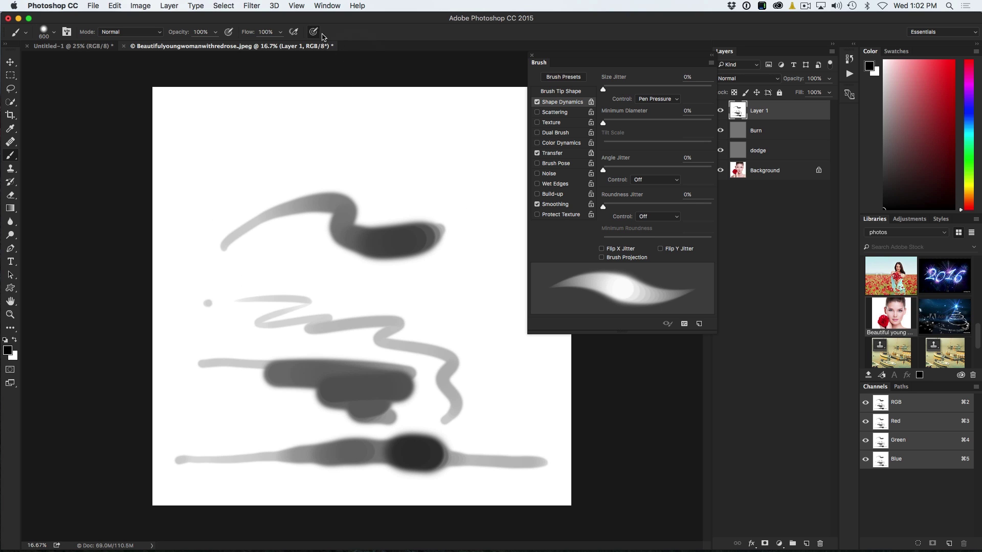
{"action": "mouse_move", "coordinate": [215, 197]}
{"action": "left_mouse_down"}
{"action": "mouse_move", "coordinate": [265, 147]}
{"action": "mouse_move", "coordinate": [316, 163]}
{"action": "mouse_move", "coordinate": [419, 148]}
{"action": "mouse_move", "coordinate": [426, 213]}
{"action": "left_mouse_up"}
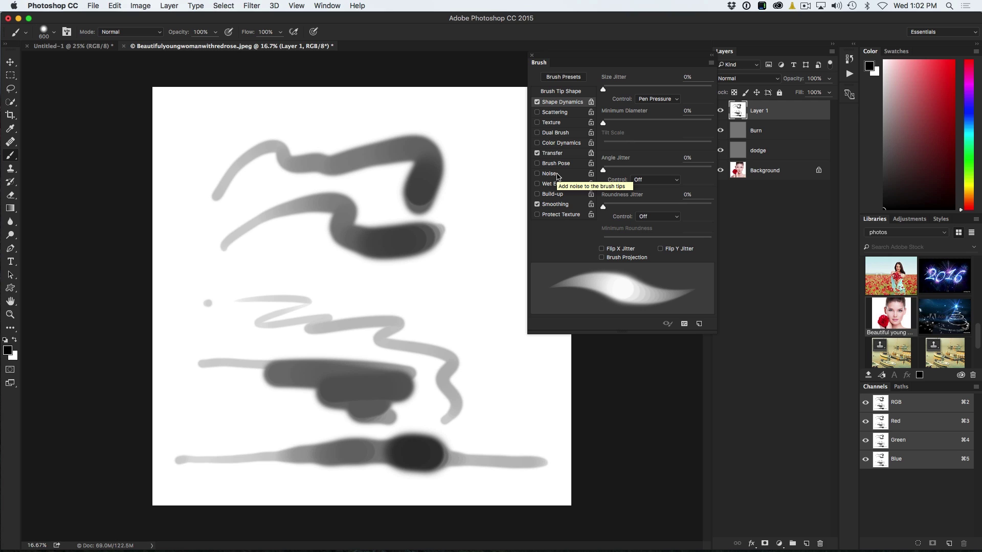
{"action": "key", "text": "super+BackSpace"}
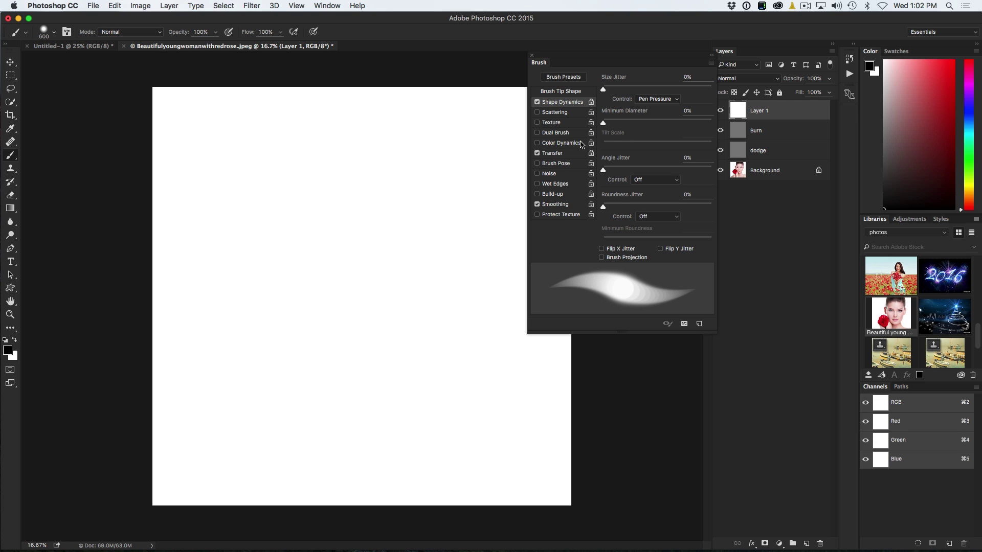
Step: Turn off pressure-controlled size and opacity, then paint a solid black stroke without pressure effects
{"action": "left_click", "coordinate": [294, 32]}
{"action": "left_click", "coordinate": [293, 31]}
{"action": "left_click", "coordinate": [537, 103]}
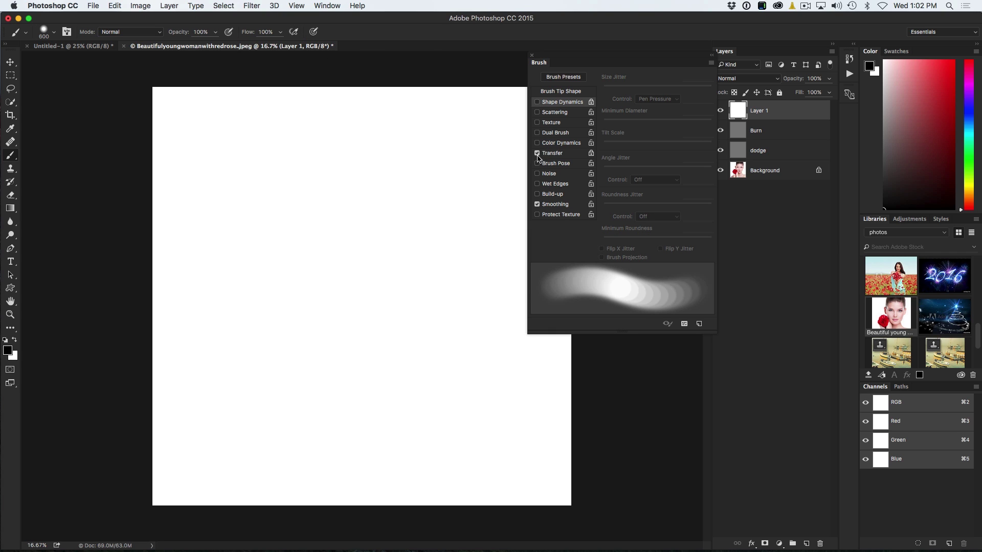
{"action": "left_click", "coordinate": [537, 154]}
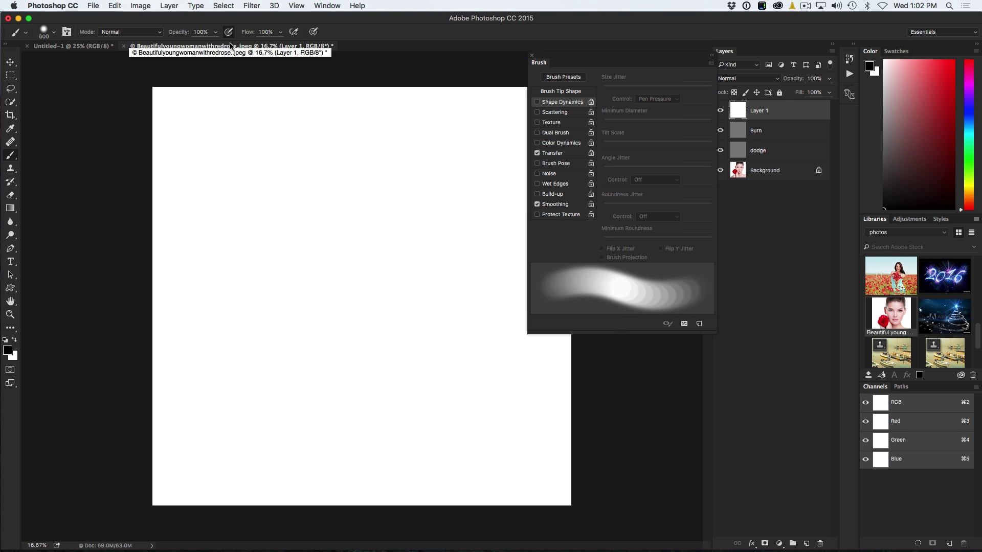
{"action": "left_click", "coordinate": [313, 33]}
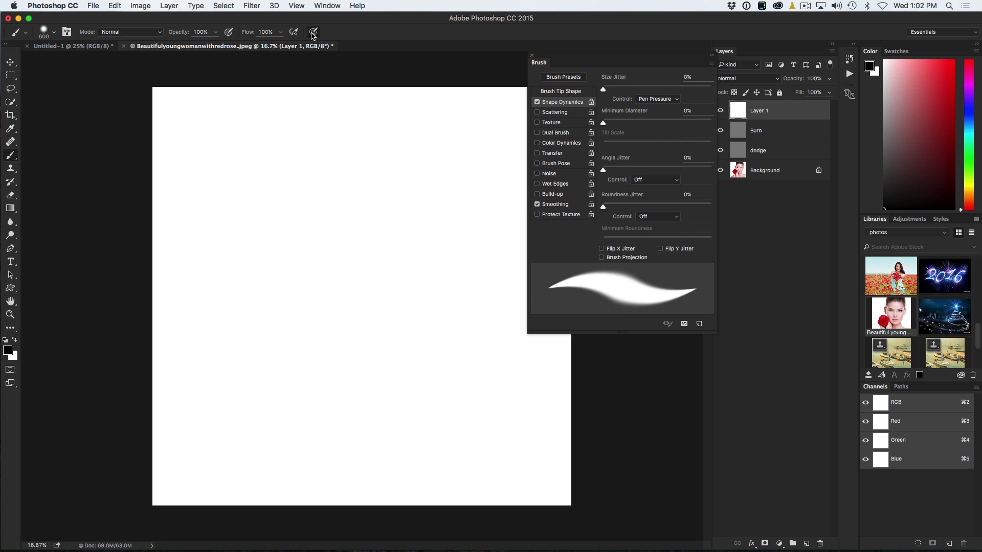
{"action": "left_click", "coordinate": [313, 33]}
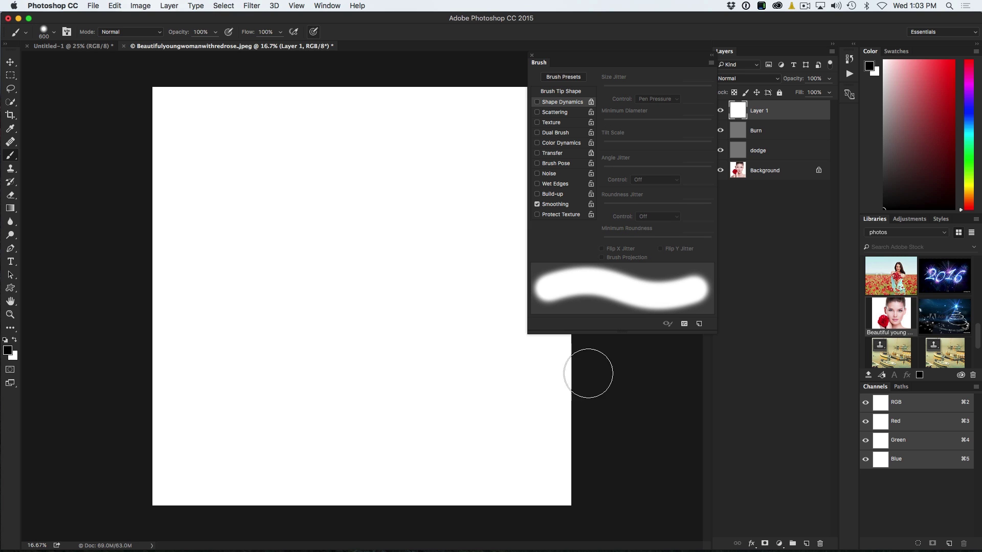
{"action": "mouse_move", "coordinate": [264, 440]}
{"action": "left_mouse_down"}
{"action": "mouse_move", "coordinate": [425, 443]}
{"action": "mouse_move", "coordinate": [478, 428]}
{"action": "mouse_move", "coordinate": [344, 386]}
{"action": "mouse_move", "coordinate": [345, 374]}
{"action": "mouse_move", "coordinate": [445, 378]}
{"action": "left_mouse_up"}
Step: Paint a light grey stroke with pressure opacity, then a tapered black zigzag with pressure size
{"action": "left_click", "coordinate": [229, 32]}
{"action": "mouse_move", "coordinate": [225, 263]}
{"action": "left_mouse_down"}
{"action": "mouse_move", "coordinate": [280, 237]}
{"action": "mouse_move", "coordinate": [285, 302]}
{"action": "mouse_move", "coordinate": [365, 358]}
{"action": "left_mouse_up"}
{"action": "left_click", "coordinate": [228, 32]}
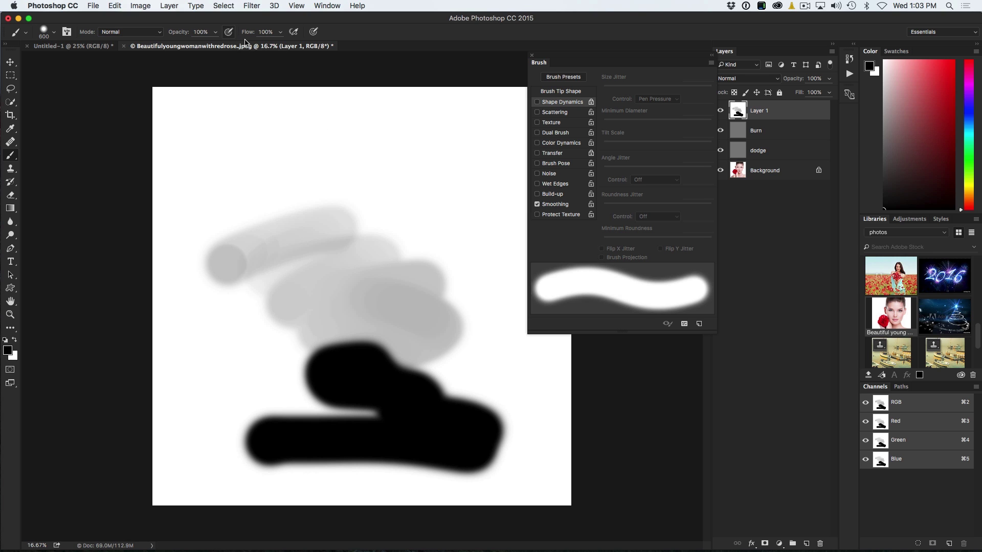
{"action": "left_click", "coordinate": [313, 30]}
{"action": "mouse_move", "coordinate": [197, 188]}
{"action": "left_mouse_down"}
{"action": "mouse_move", "coordinate": [224, 151]}
{"action": "mouse_move", "coordinate": [249, 162]}
{"action": "mouse_move", "coordinate": [397, 123]}
{"action": "mouse_move", "coordinate": [361, 184]}
{"action": "mouse_move", "coordinate": [417, 197]}
{"action": "mouse_move", "coordinate": [473, 303]}
{"action": "left_mouse_up"}
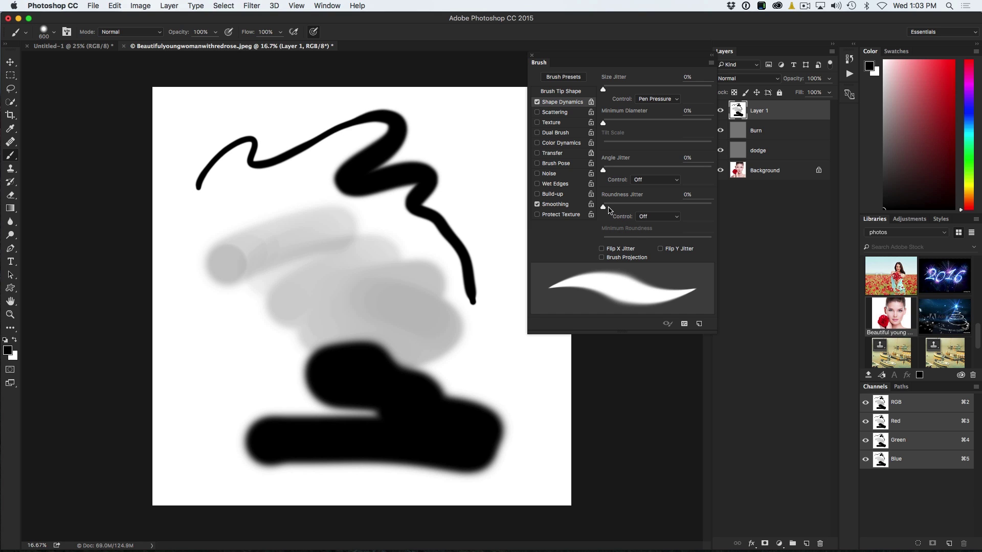
Step: Switch off pen pressure for brush size, leaving pressure for opacity off as well
{"action": "left_click", "coordinate": [315, 32]}
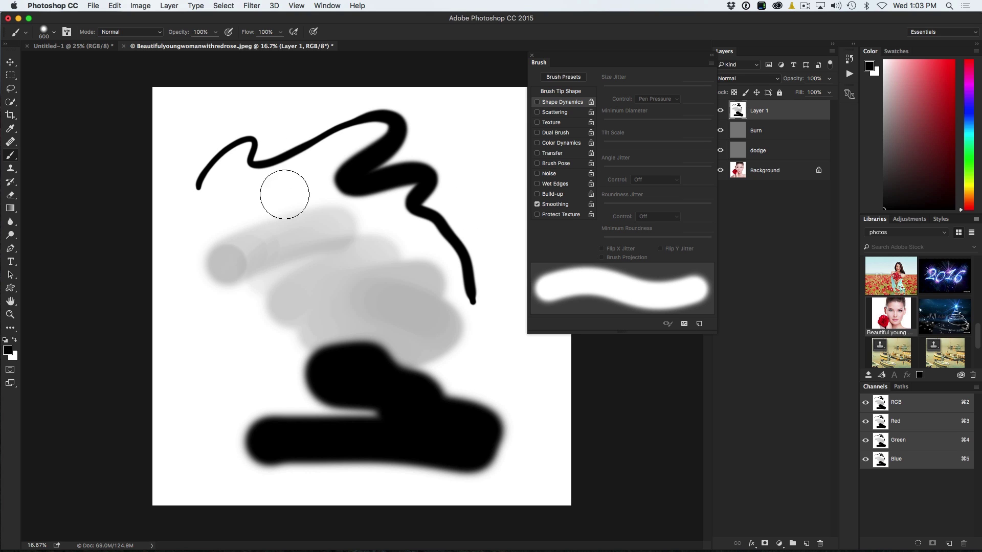
{"action": "left_click", "coordinate": [228, 32]}
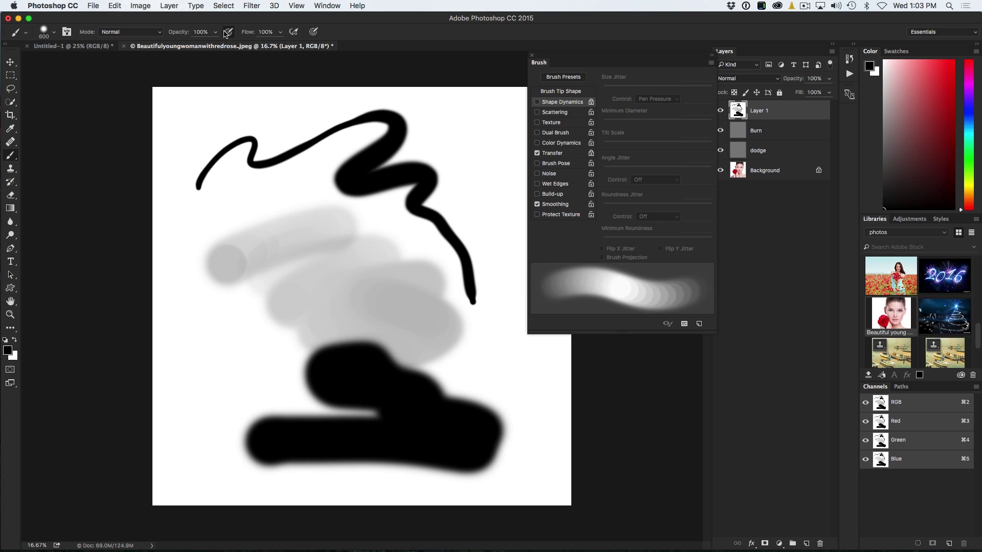
{"action": "left_click", "coordinate": [228, 32]}
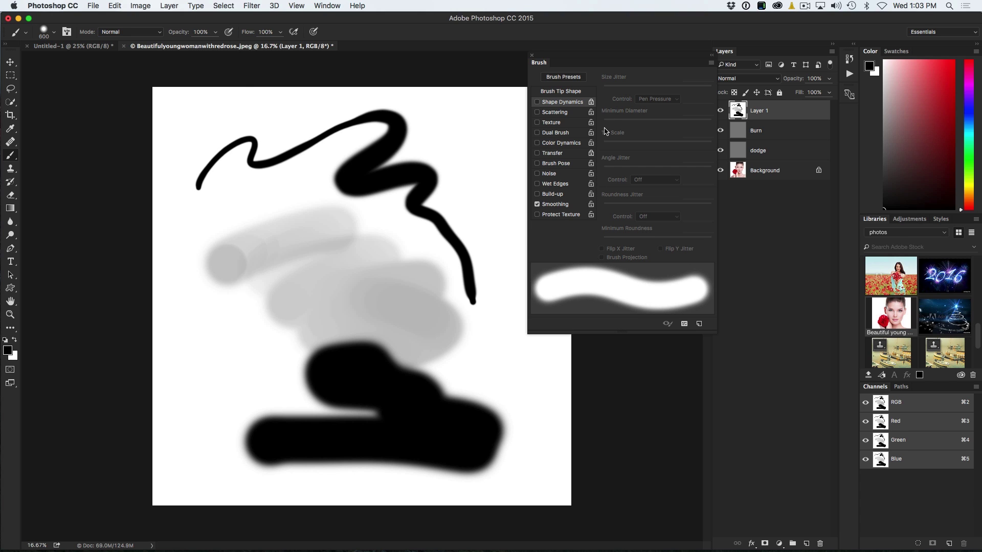
Step: From Brush Presets, pick hard round and paint test strokes with pressure opacity and pressure size
{"action": "left_click", "coordinate": [569, 76]}
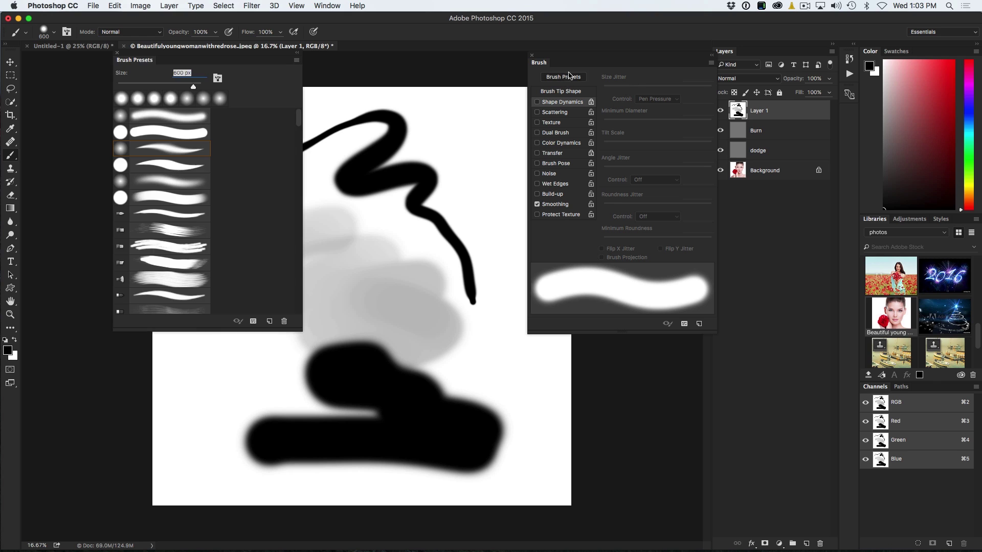
{"action": "left_click", "coordinate": [176, 167]}
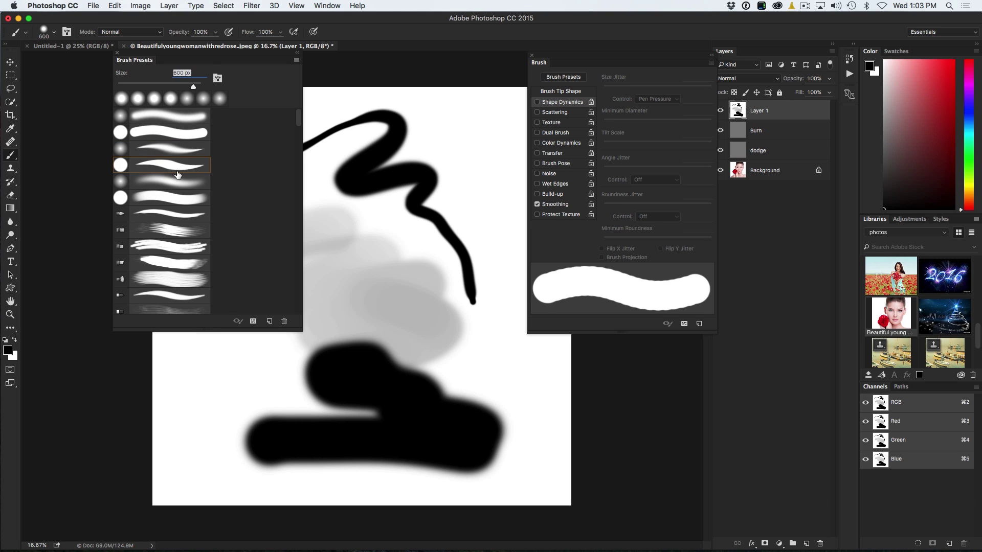
{"action": "mouse_move", "coordinate": [202, 423]}
{"action": "left_mouse_down"}
{"action": "mouse_move", "coordinate": [264, 387]}
{"action": "mouse_move", "coordinate": [321, 404]}
{"action": "mouse_move", "coordinate": [444, 379]}
{"action": "mouse_move", "coordinate": [441, 358]}
{"action": "mouse_move", "coordinate": [458, 437]}
{"action": "mouse_move", "coordinate": [425, 385]}
{"action": "left_mouse_up"}
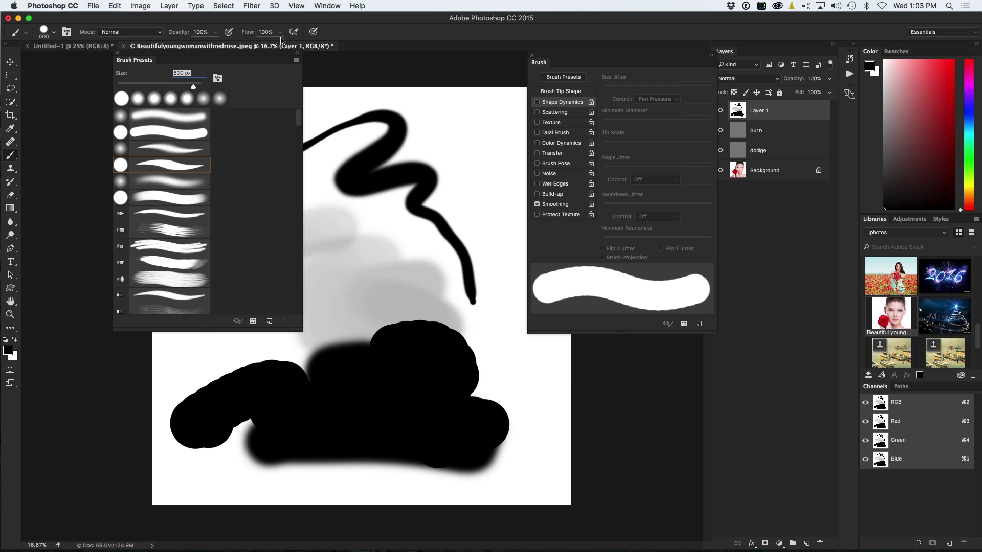
{"action": "left_click", "coordinate": [229, 32]}
{"action": "mouse_move", "coordinate": [397, 336]}
{"action": "left_mouse_down"}
{"action": "mouse_move", "coordinate": [417, 281]}
{"action": "mouse_move", "coordinate": [434, 153]}
{"action": "mouse_move", "coordinate": [410, 292]}
{"action": "left_mouse_up"}
{"action": "left_click", "coordinate": [313, 32]}
{"action": "mouse_move", "coordinate": [358, 247]}
{"action": "left_mouse_down"}
{"action": "mouse_move", "coordinate": [481, 161]}
{"action": "mouse_move", "coordinate": [459, 276]}
{"action": "mouse_move", "coordinate": [418, 333]}
{"action": "mouse_move", "coordinate": [392, 189]}
{"action": "mouse_move", "coordinate": [401, 333]}
{"action": "left_mouse_up"}
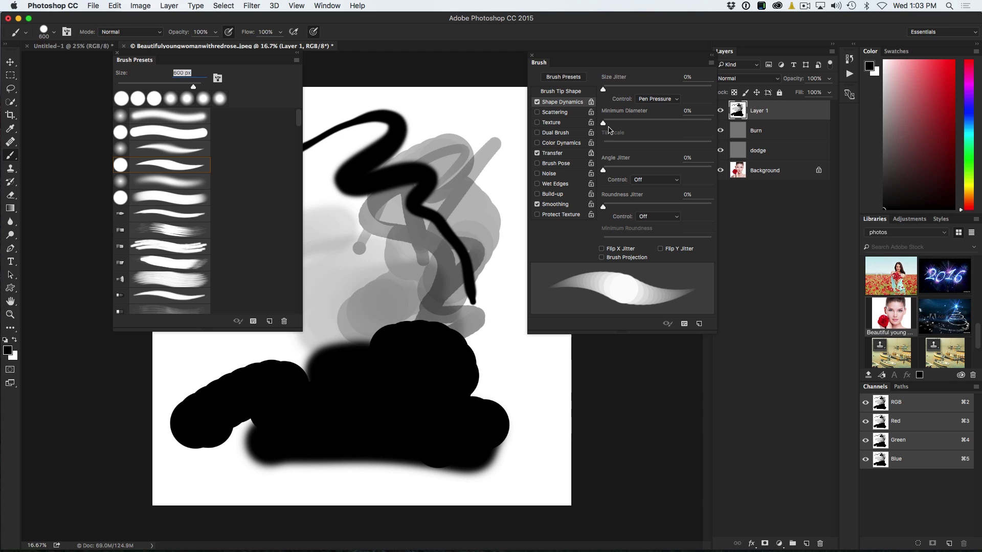
Step: Turn off both pressure toggles, try hard round and bristle presets, and settle on soft round 300 px
{"action": "left_click", "coordinate": [177, 132]}
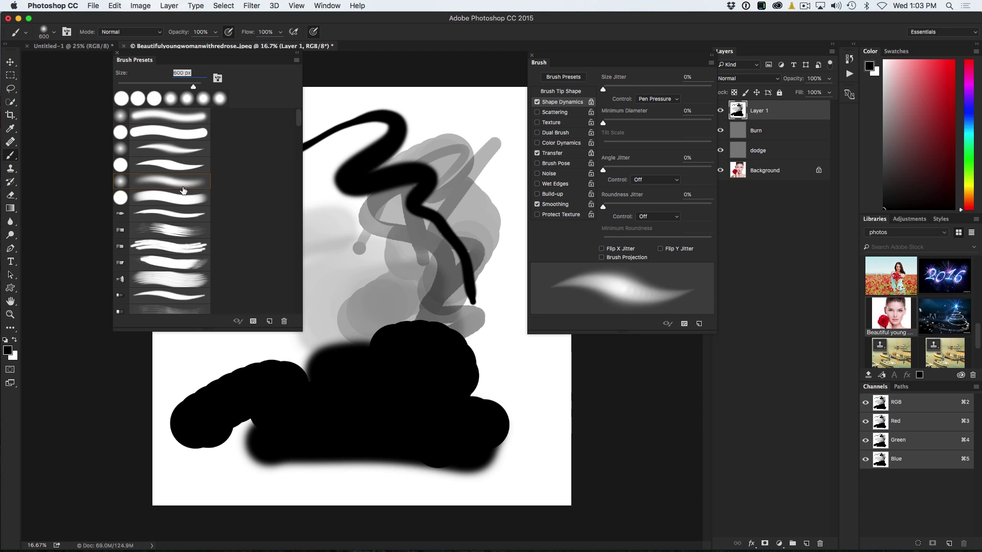
{"action": "left_click", "coordinate": [201, 197]}
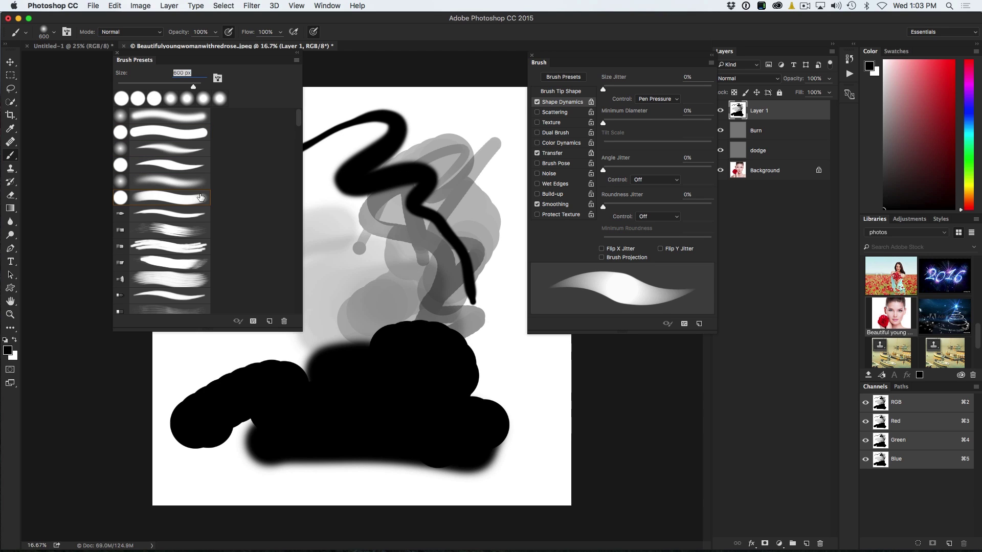
{"action": "left_click", "coordinate": [229, 32]}
{"action": "left_click", "coordinate": [316, 31]}
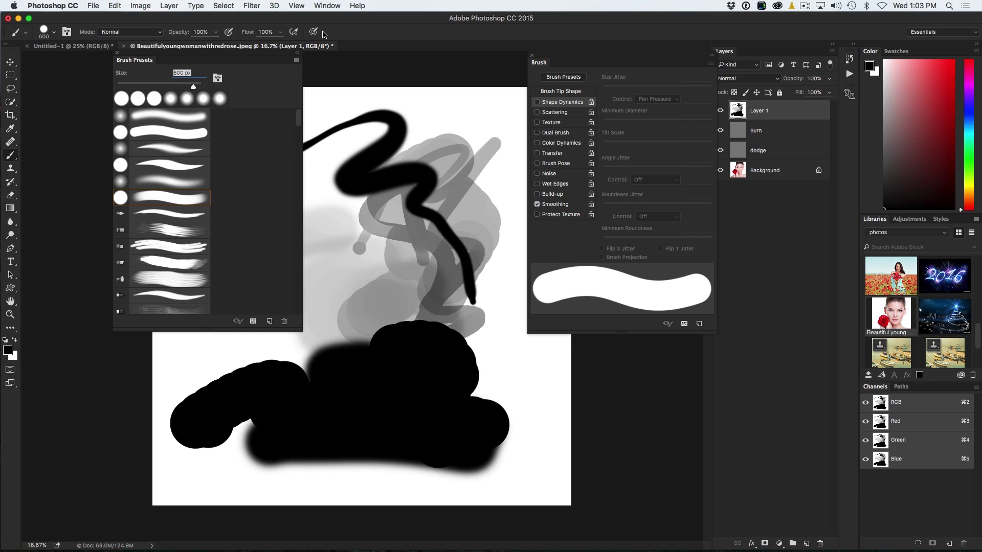
{"action": "left_click", "coordinate": [181, 254]}
{"action": "left_click", "coordinate": [169, 198]}
{"action": "left_click", "coordinate": [174, 132]}
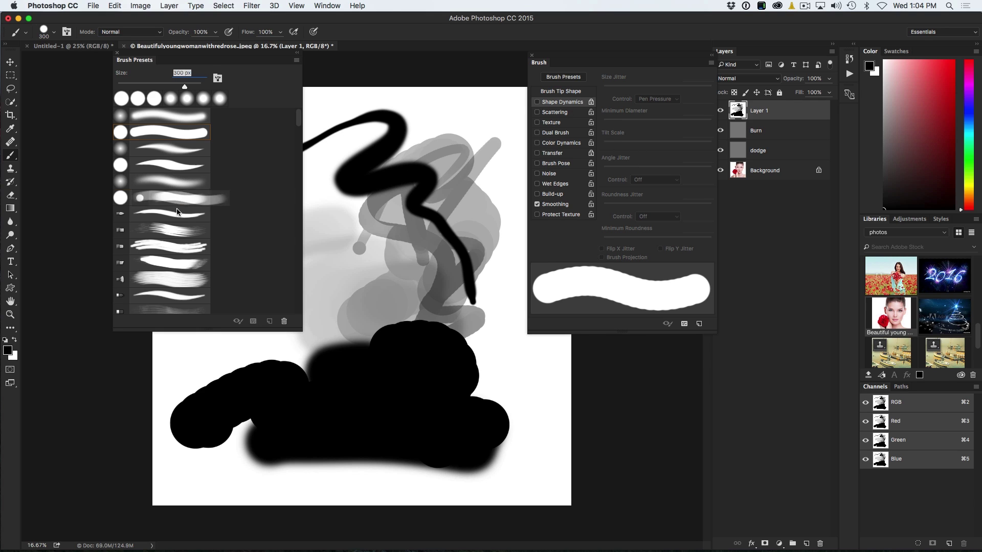
{"action": "left_click", "coordinate": [169, 231]}
{"action": "mouse_move", "coordinate": [169, 280]}
{"action": "left_mouse_down"}
{"action": "mouse_move", "coordinate": [178, 216]}
{"action": "mouse_move", "coordinate": [172, 132]}
{"action": "left_mouse_up"}
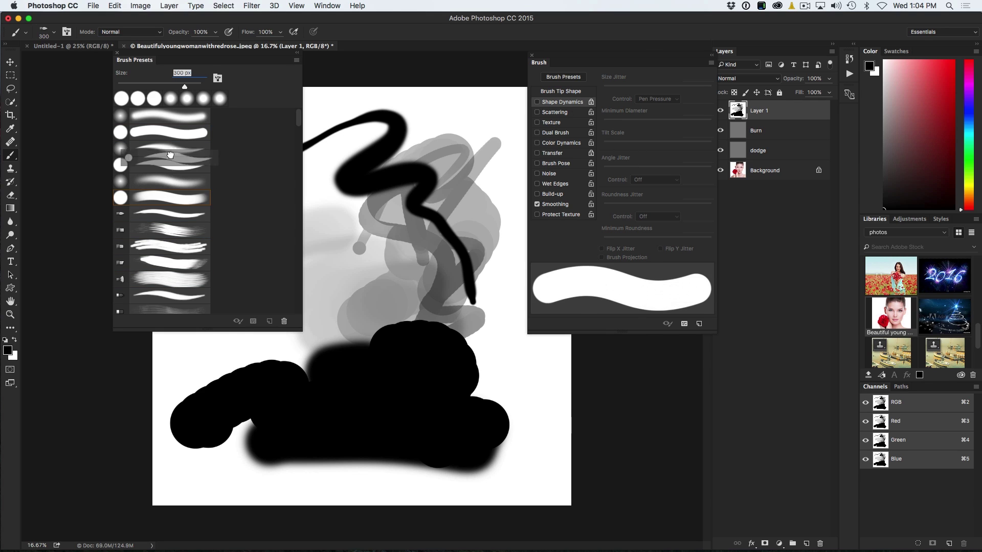
{"action": "left_click", "coordinate": [172, 117]}
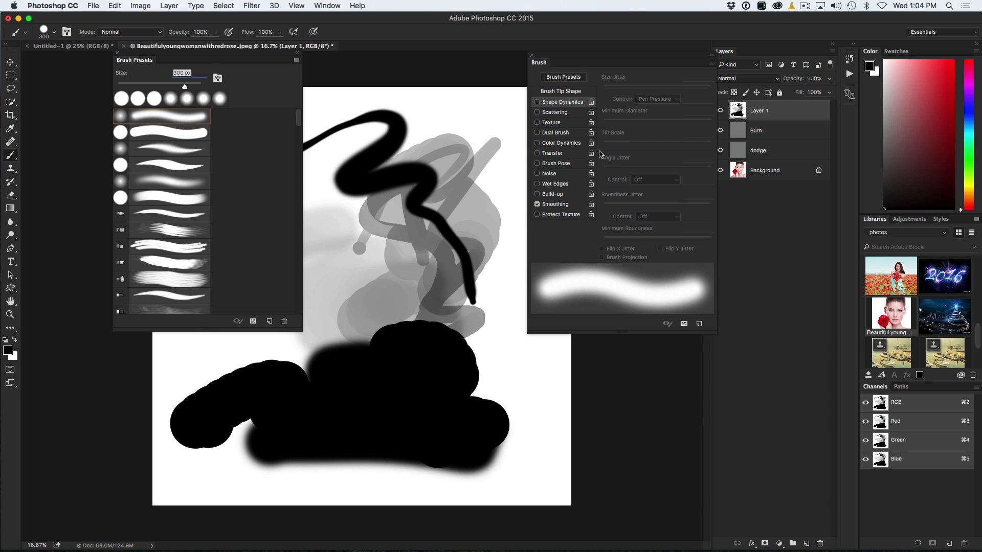
Step: Compare several soft and bristle presets, then choose the soft tapered brush preset
{"action": "left_click", "coordinate": [174, 132]}
{"action": "left_click", "coordinate": [175, 165]}
{"action": "left_click", "coordinate": [176, 197]}
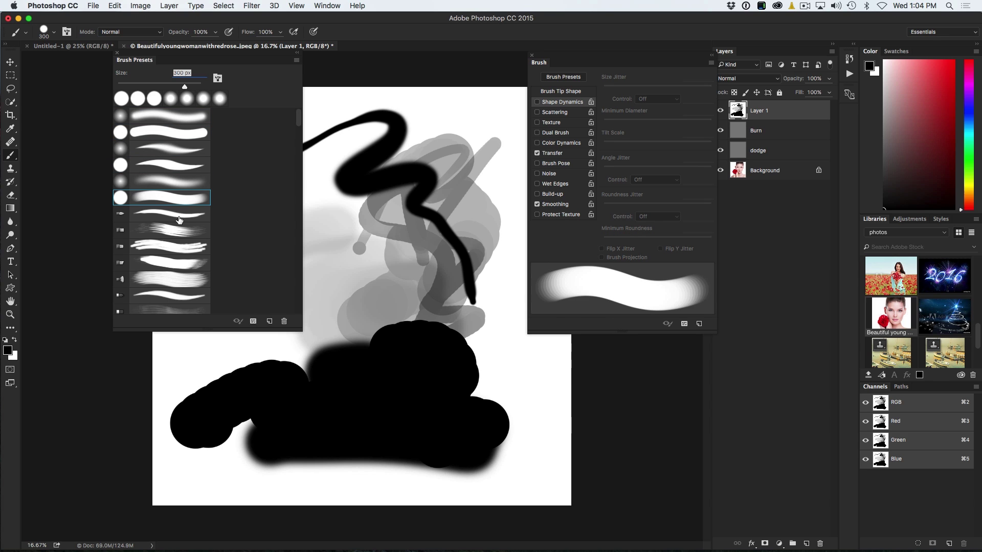
{"action": "left_click", "coordinate": [181, 231]}
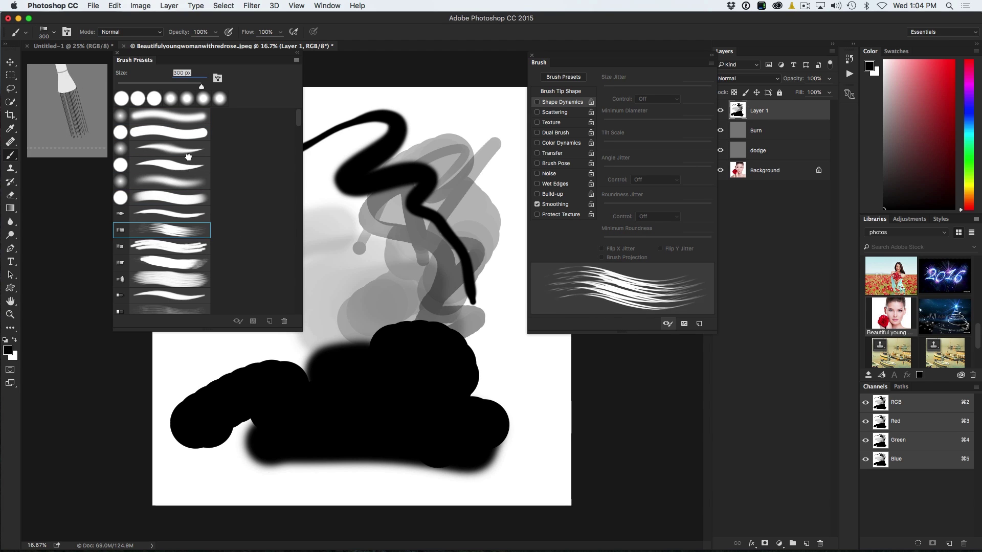
{"action": "left_click", "coordinate": [189, 149]}
{"action": "left_click", "coordinate": [189, 121]}
{"action": "left_click", "coordinate": [189, 149]}
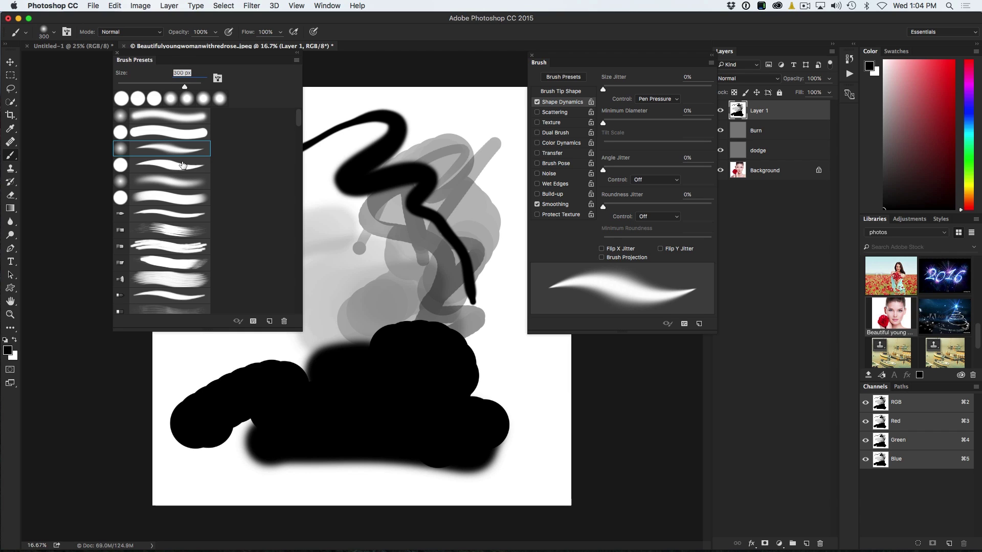
Step: Save the tapered brush as a new preset with the default name and close Brush Presets
{"action": "left_click", "coordinate": [270, 321]}
{"action": "left_click", "coordinate": [603, 261]}
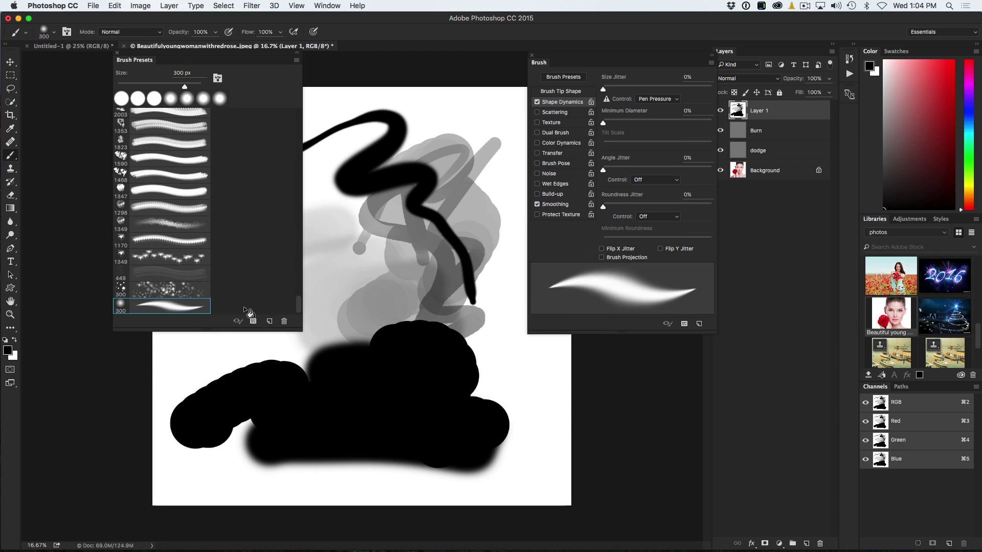
{"action": "left_click", "coordinate": [117, 53]}
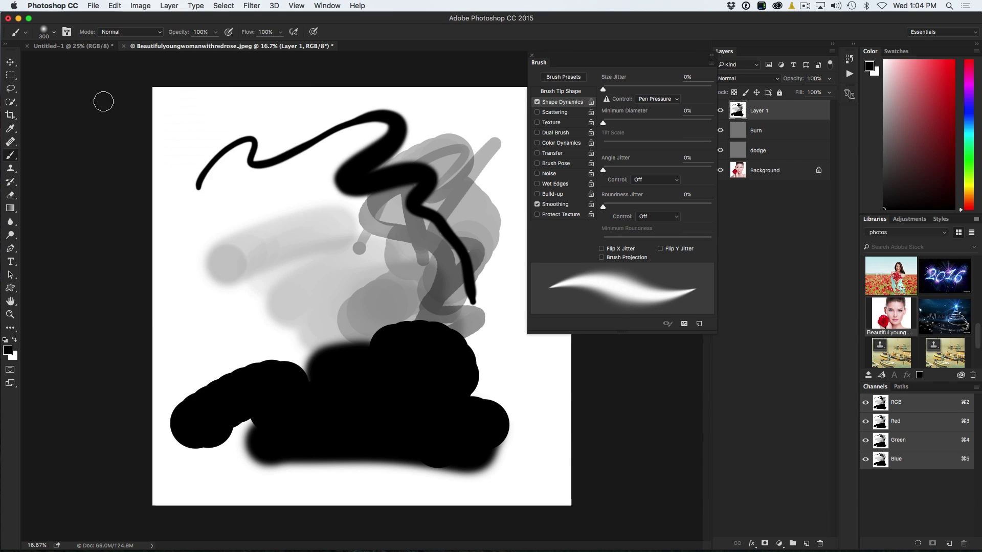
Step: Hide Layer 1 to reveal the portrait and make the Burn layer active
{"action": "left_click", "coordinate": [721, 110]}
{"action": "left_click", "coordinate": [791, 128]}
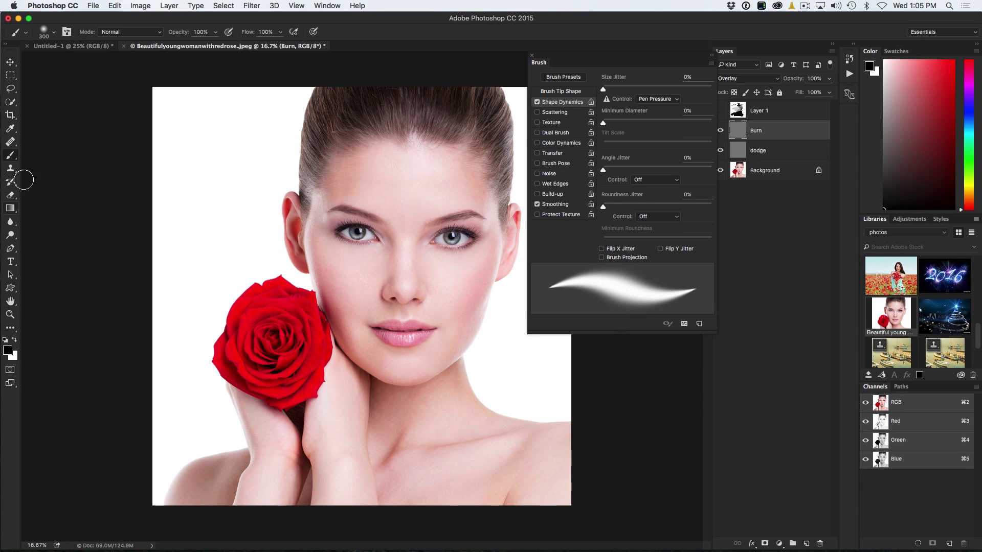
{"action": "left_click", "coordinate": [10, 102]}
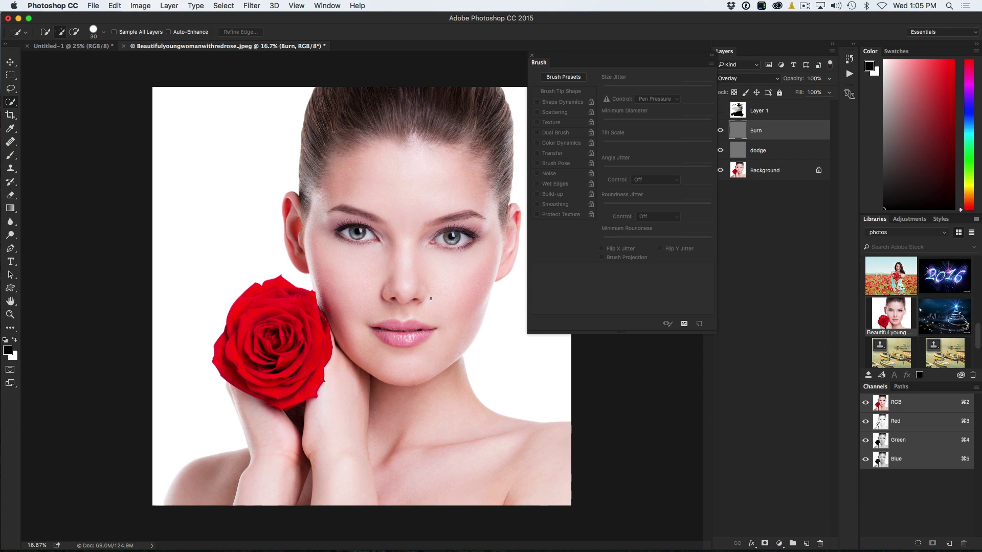
Step: Set the Brush tool to pen-pressure opacity, size dynamics off, and 30% opacity
{"action": "key", "text": "b"}
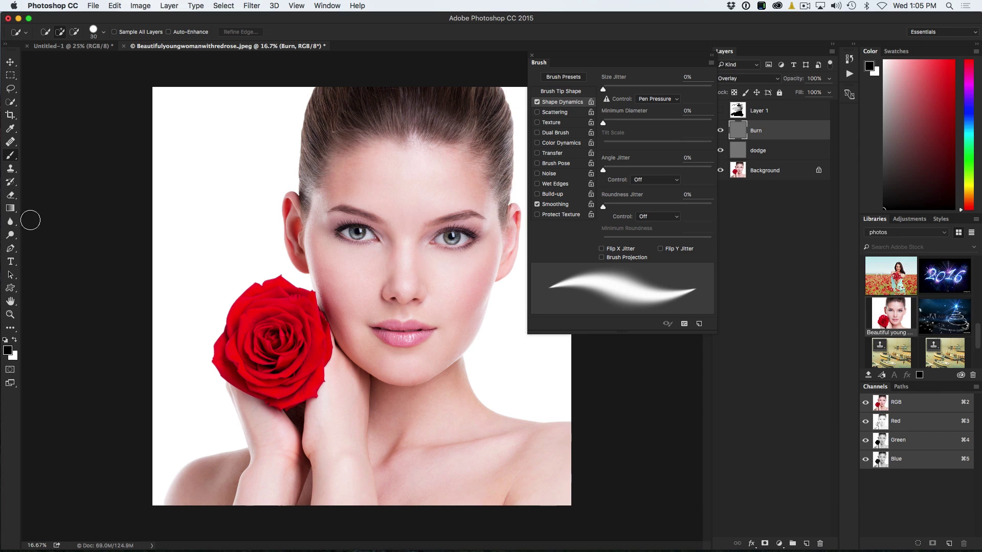
{"action": "key", "text": "b"}
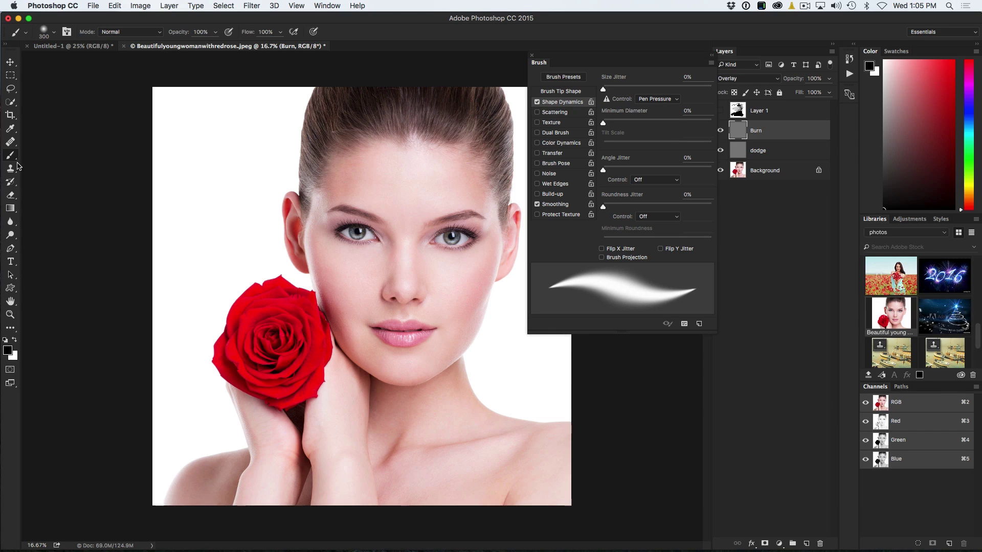
{"action": "left_click", "coordinate": [230, 31]}
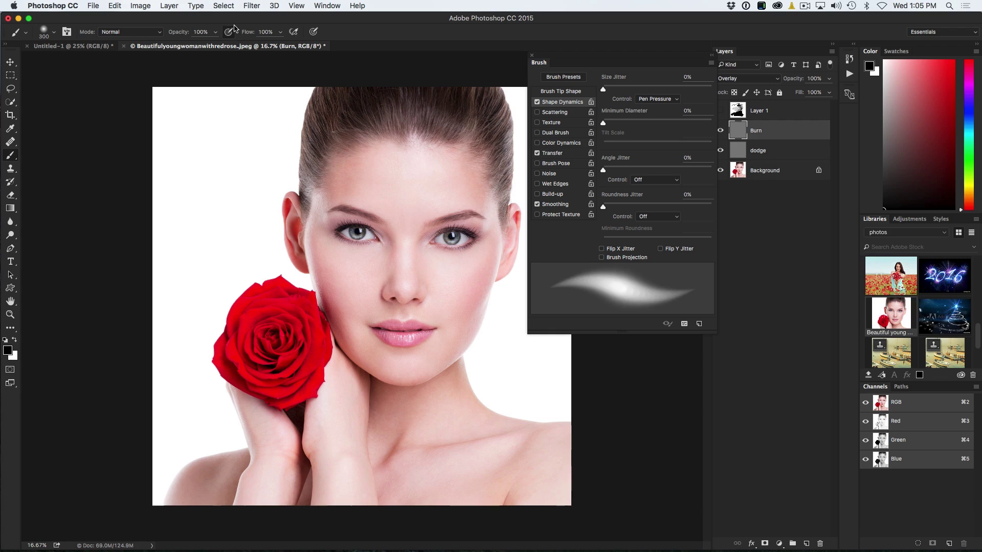
{"action": "left_click", "coordinate": [229, 32]}
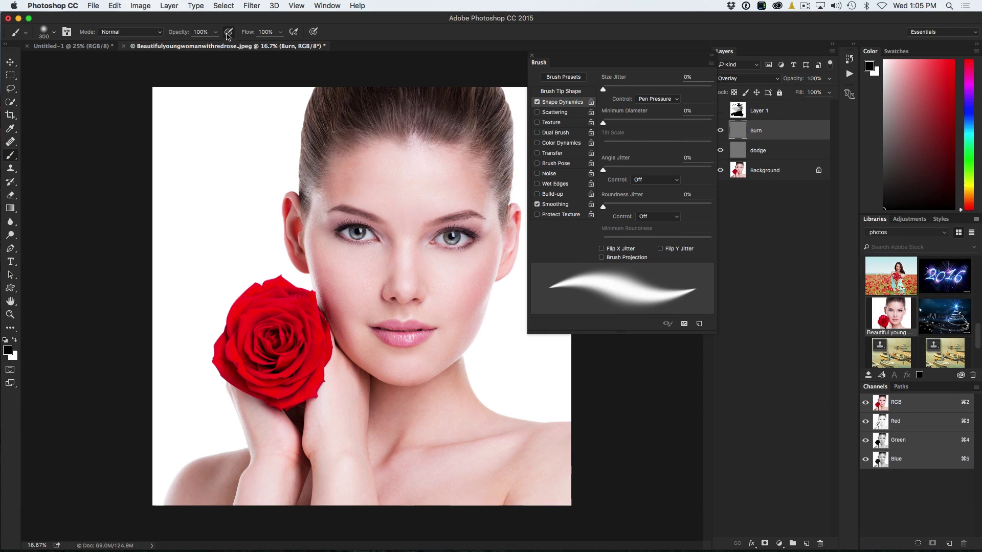
{"action": "left_click", "coordinate": [228, 32]}
{"action": "left_click", "coordinate": [228, 32]}
{"action": "left_click", "coordinate": [537, 101]}
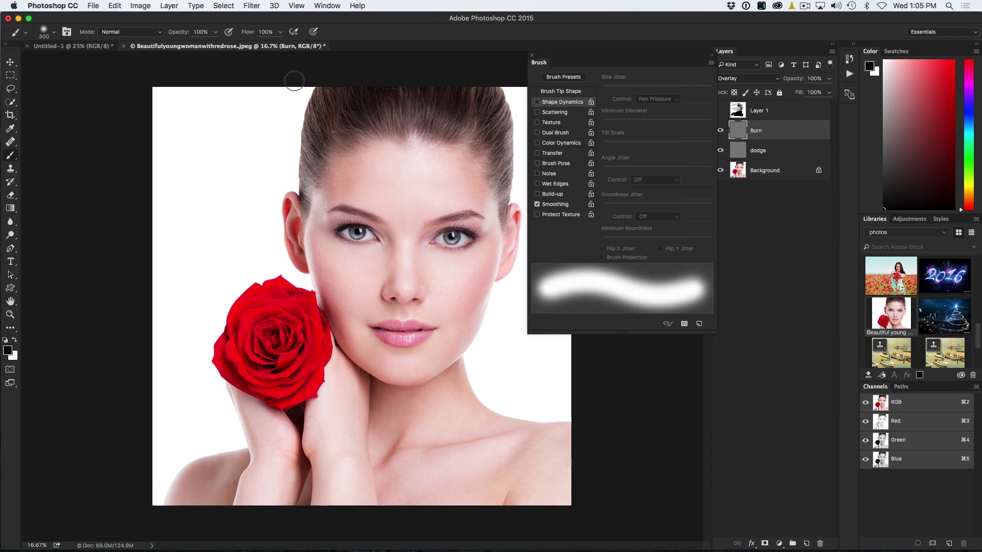
{"action": "left_click", "coordinate": [228, 32]}
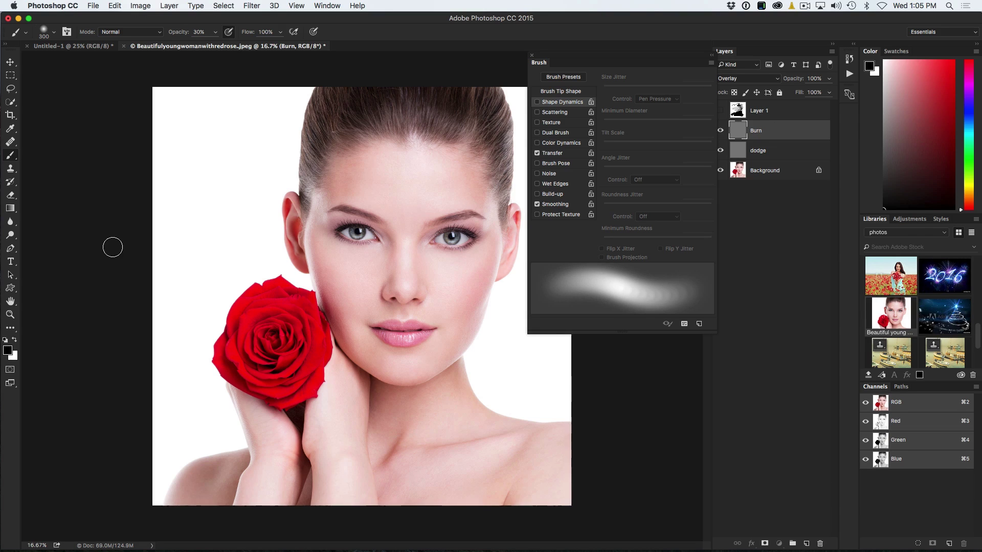
{"action": "key", "text": "3"}
Step: Darken the left cheek on the Burn layer and set brush hardness to 0%
{"action": "mouse_move", "coordinate": [353, 265]}
{"action": "left_mouse_down"}
{"action": "mouse_move", "coordinate": [356, 285]}
{"action": "mouse_move", "coordinate": [349, 266]}
{"action": "mouse_move", "coordinate": [354, 320]}
{"action": "mouse_move", "coordinate": [332, 267]}
{"action": "mouse_move", "coordinate": [355, 337]}
{"action": "mouse_move", "coordinate": [341, 271]}
{"action": "mouse_move", "coordinate": [371, 321]}
{"action": "mouse_move", "coordinate": [322, 265]}
{"action": "mouse_move", "coordinate": [373, 294]}
{"action": "mouse_move", "coordinate": [323, 262]}
{"action": "mouse_move", "coordinate": [369, 290]}
{"action": "mouse_move", "coordinate": [337, 293]}
{"action": "mouse_move", "coordinate": [372, 301]}
{"action": "mouse_move", "coordinate": [321, 261]}
{"action": "mouse_move", "coordinate": [373, 291]}
{"action": "mouse_move", "coordinate": [324, 270]}
{"action": "mouse_move", "coordinate": [366, 290]}
{"action": "mouse_move", "coordinate": [333, 326]}
{"action": "mouse_move", "coordinate": [331, 348]}
{"action": "mouse_move", "coordinate": [469, 293]}
{"action": "mouse_move", "coordinate": [447, 299]}
{"action": "mouse_move", "coordinate": [489, 258]}
{"action": "mouse_move", "coordinate": [447, 318]}
{"action": "mouse_move", "coordinate": [495, 265]}
{"action": "mouse_move", "coordinate": [469, 306]}
{"action": "mouse_move", "coordinate": [470, 327]}
{"action": "mouse_move", "coordinate": [487, 269]}
{"action": "mouse_move", "coordinate": [441, 339]}
{"action": "mouse_move", "coordinate": [481, 275]}
{"action": "mouse_move", "coordinate": [453, 296]}
{"action": "mouse_move", "coordinate": [493, 269]}
{"action": "mouse_move", "coordinate": [468, 373]}
{"action": "mouse_move", "coordinate": [488, 311]}
{"action": "mouse_move", "coordinate": [486, 269]}
{"action": "mouse_move", "coordinate": [440, 320]}
{"action": "mouse_move", "coordinate": [445, 300]}
{"action": "mouse_move", "coordinate": [486, 273]}
{"action": "left_mouse_up"}
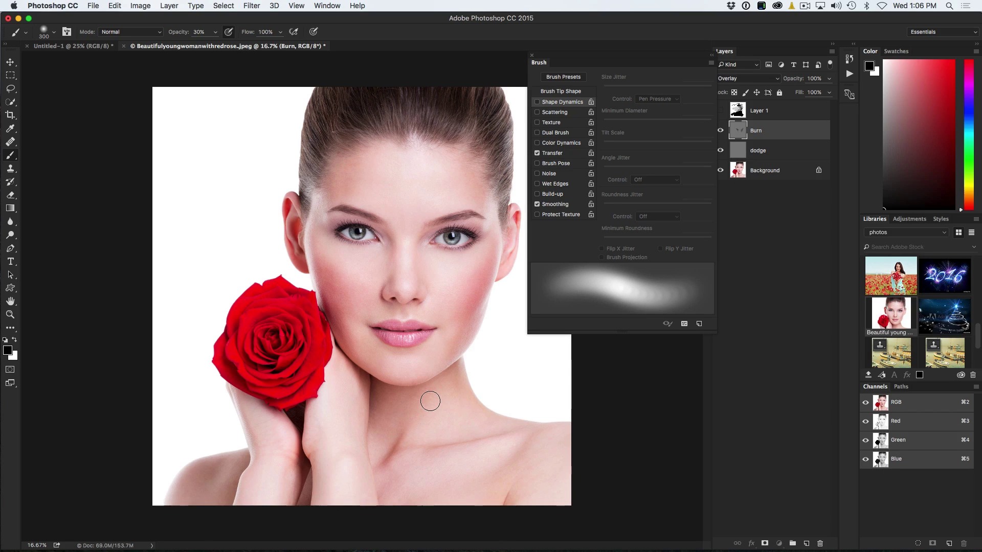
{"action": "left_click", "coordinate": [54, 33]}
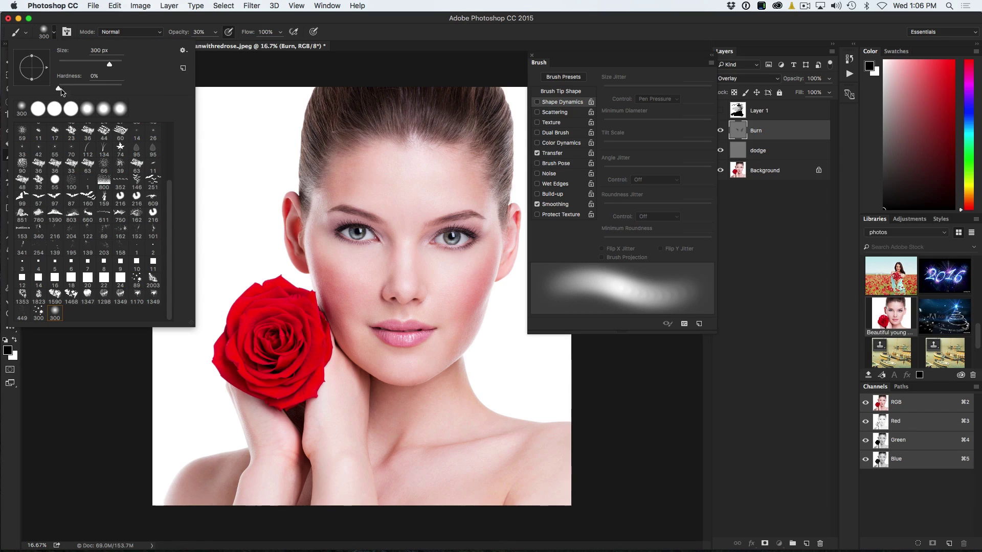
{"action": "left_click_drag", "start_coordinate": [61, 91], "coordinate": [59, 90]}
{"action": "left_click", "coordinate": [474, 125]}
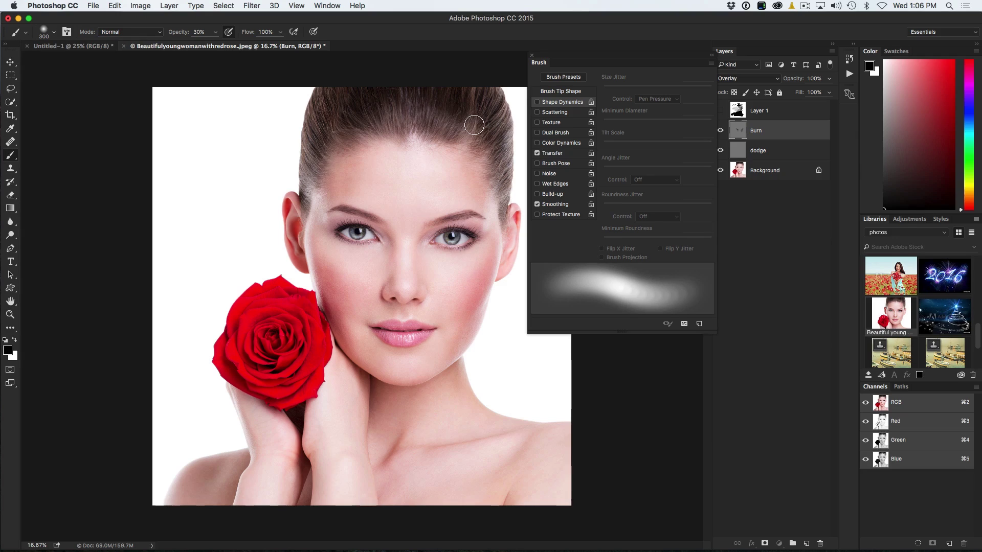
Step: Darken along the eyebrow with a 175 px brush, then the forehead hairline at 300 px
{"action": "key", "text": "bracketleft"}
{"action": "key", "text": "bracketleft"}
{"action": "key", "text": "bracketleft"}
{"action": "mouse_move", "coordinate": [375, 223]}
{"action": "left_mouse_down"}
{"action": "mouse_move", "coordinate": [337, 214]}
{"action": "mouse_move", "coordinate": [368, 222]}
{"action": "left_mouse_up"}
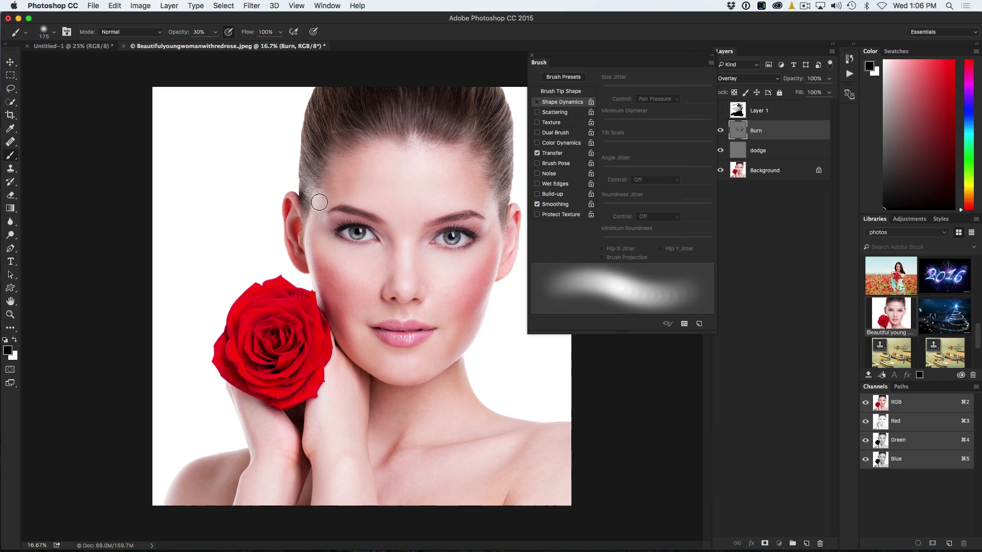
{"action": "key", "text": "bracketright"}
{"action": "key", "text": "bracketright"}
{"action": "key", "text": "bracketright"}
{"action": "left_click_drag", "start_coordinate": [325, 184], "coordinate": [354, 149]}
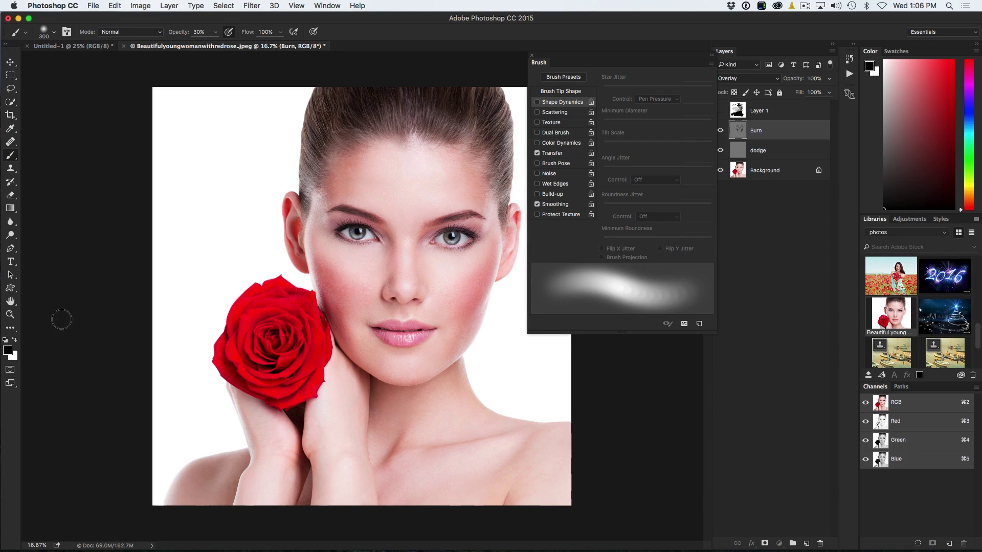
Step: Switch to white and paint on the dodge layer over the right cheek, under the left eye, nose bridge, forehead and jawline
{"action": "key", "text": "x"}
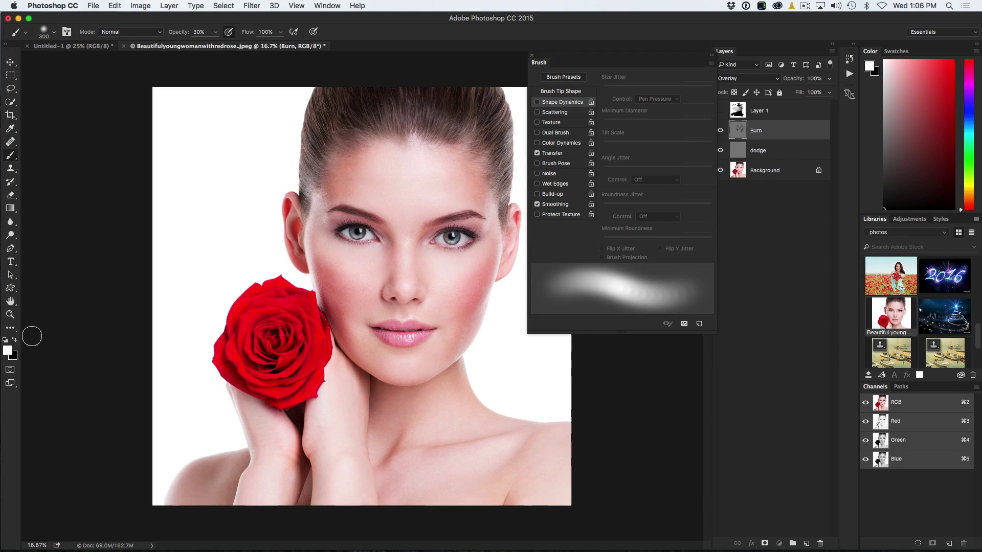
{"action": "left_click", "coordinate": [785, 153]}
{"action": "mouse_move", "coordinate": [465, 266]}
{"action": "left_mouse_down"}
{"action": "mouse_move", "coordinate": [437, 258]}
{"action": "mouse_move", "coordinate": [477, 254]}
{"action": "mouse_move", "coordinate": [456, 268]}
{"action": "mouse_move", "coordinate": [440, 265]}
{"action": "mouse_move", "coordinate": [487, 265]}
{"action": "left_mouse_up"}
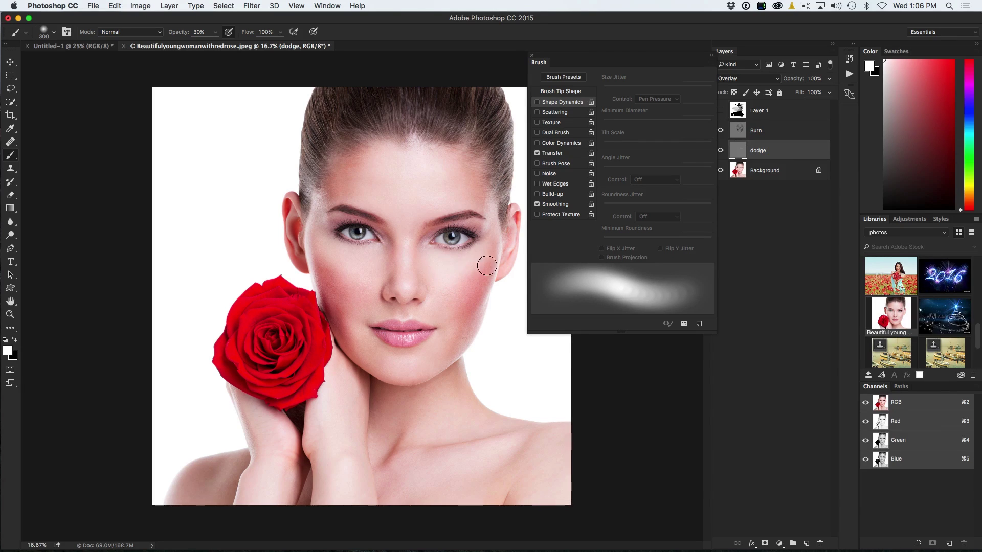
{"action": "left_click_drag", "start_coordinate": [346, 247], "coordinate": [365, 265]}
{"action": "mouse_move", "coordinate": [421, 198]}
{"action": "left_mouse_down"}
{"action": "mouse_move", "coordinate": [402, 255]}
{"action": "mouse_move", "coordinate": [397, 189]}
{"action": "mouse_move", "coordinate": [406, 235]}
{"action": "mouse_move", "coordinate": [424, 186]}
{"action": "mouse_move", "coordinate": [407, 230]}
{"action": "mouse_move", "coordinate": [368, 187]}
{"action": "mouse_move", "coordinate": [404, 215]}
{"action": "mouse_move", "coordinate": [419, 193]}
{"action": "mouse_move", "coordinate": [375, 190]}
{"action": "mouse_move", "coordinate": [396, 197]}
{"action": "mouse_move", "coordinate": [426, 183]}
{"action": "mouse_move", "coordinate": [417, 177]}
{"action": "mouse_move", "coordinate": [473, 158]}
{"action": "left_mouse_up"}
{"action": "left_click_drag", "start_coordinate": [414, 394], "coordinate": [468, 386]}
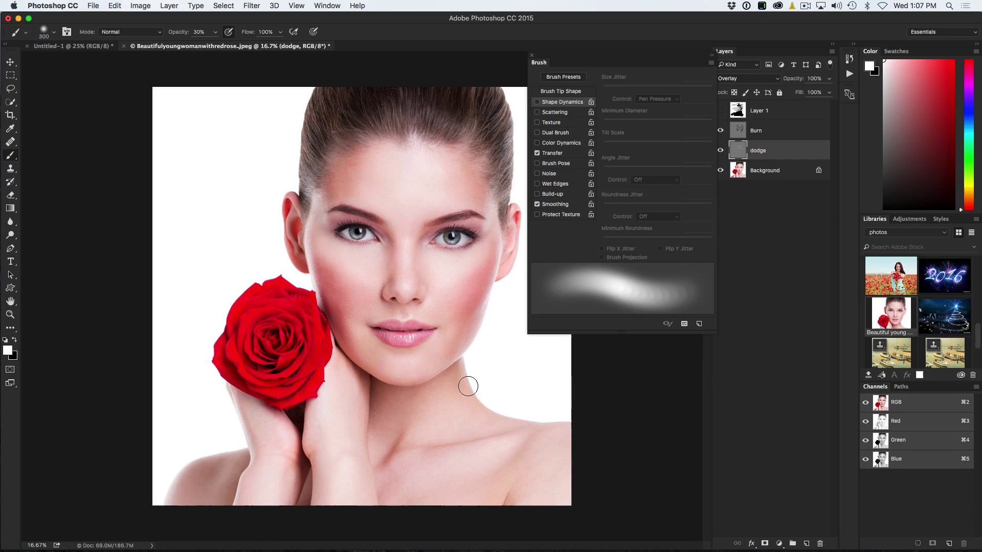
{"action": "left_click", "coordinate": [721, 149]}
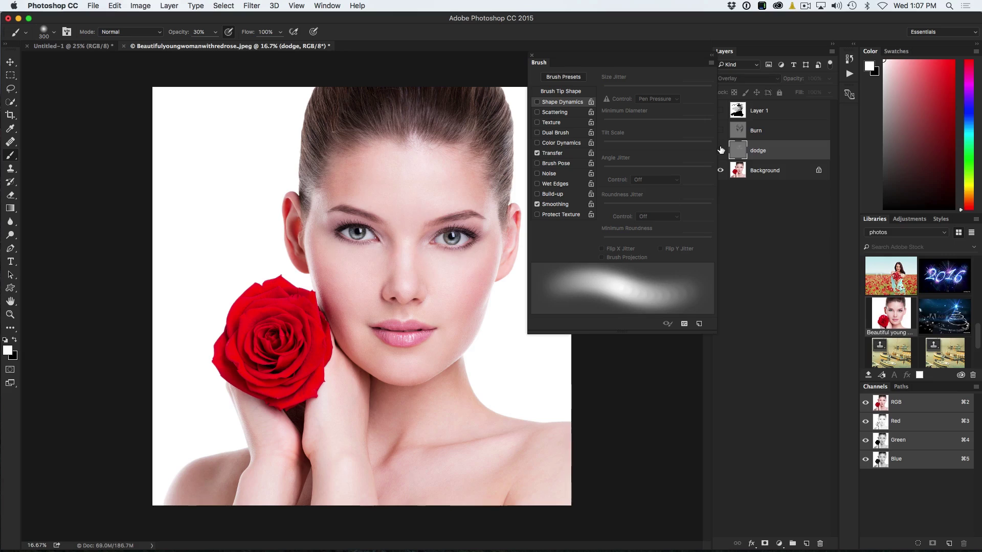
{"action": "left_click", "coordinate": [722, 148]}
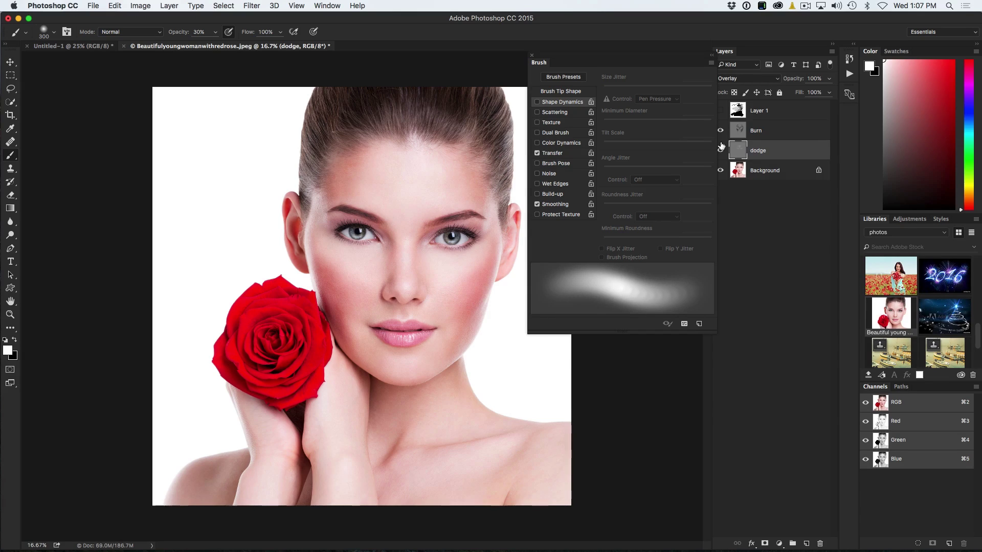